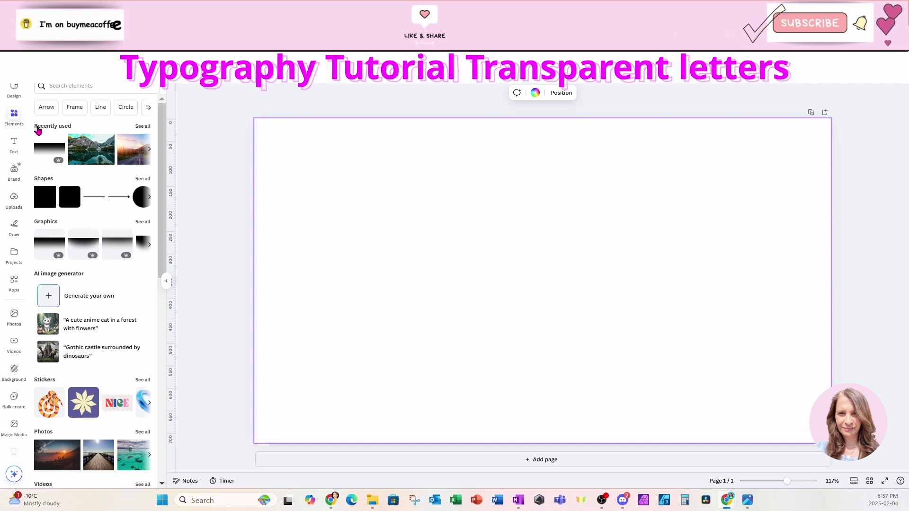
Add the recently used mountain lake photo to the blank page and set it as the page background.
click(84, 156)
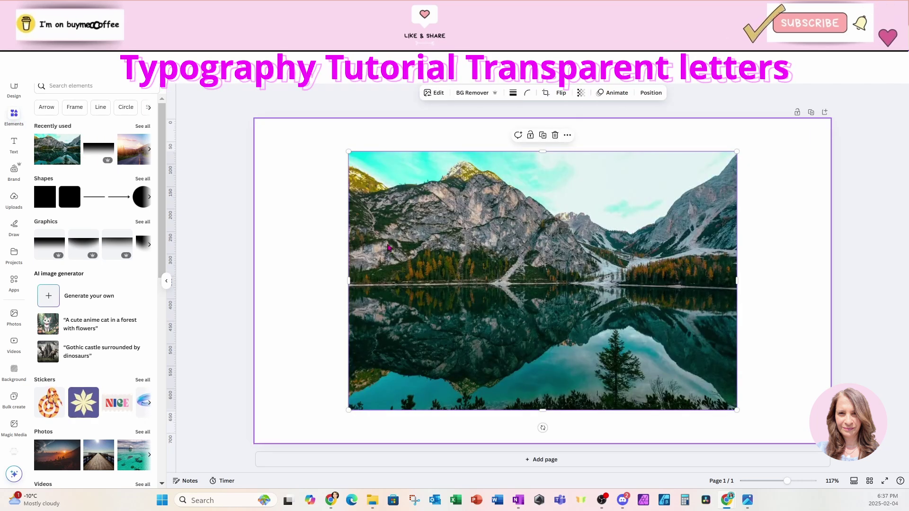
right_click(564, 250)
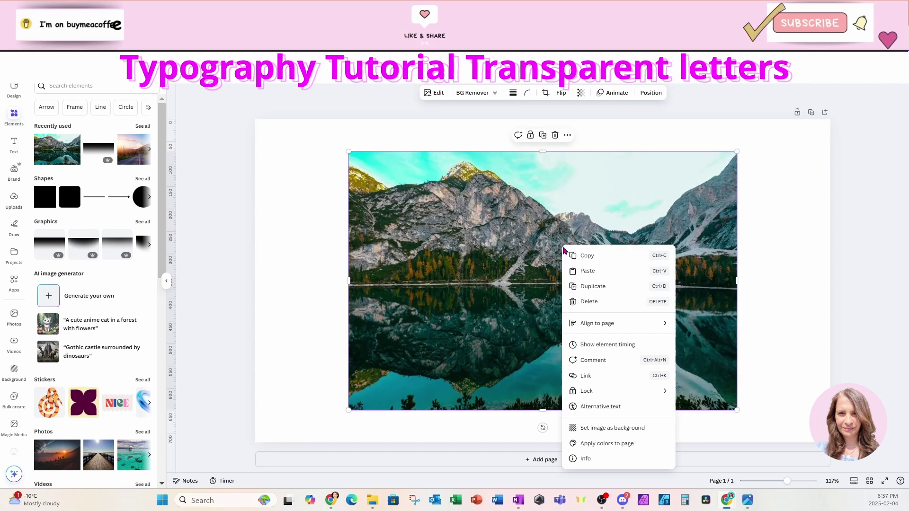
click(615, 428)
Add a second page with a heading reading "M" in the League Spartan font.
click(582, 463)
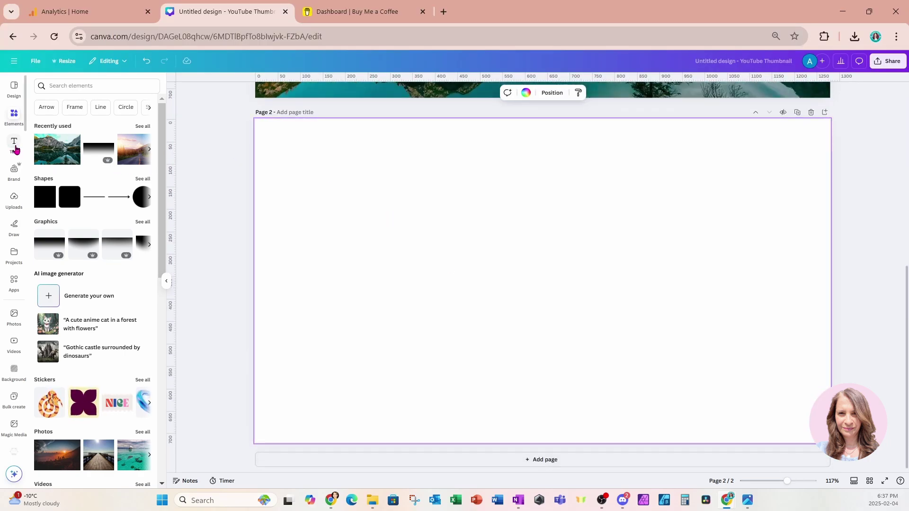
click(15, 144)
click(64, 172)
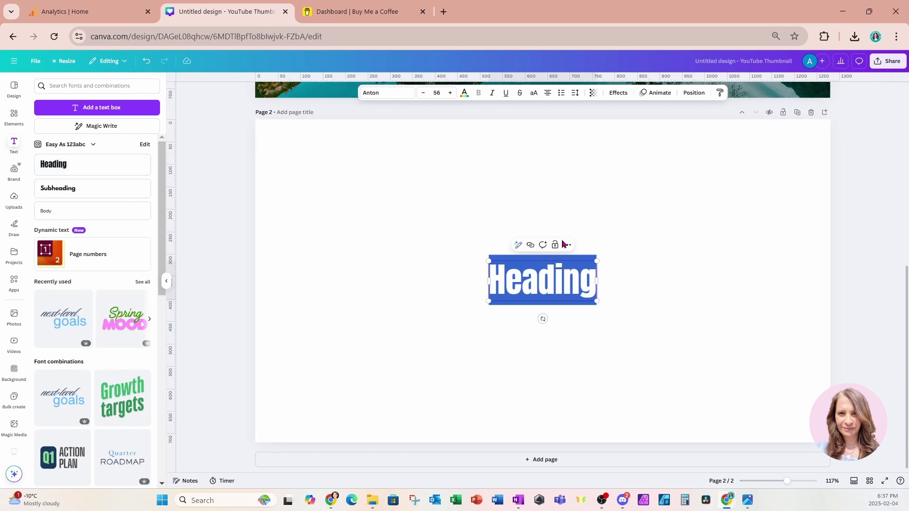
text(m)
key(BackSpace)
text(M)
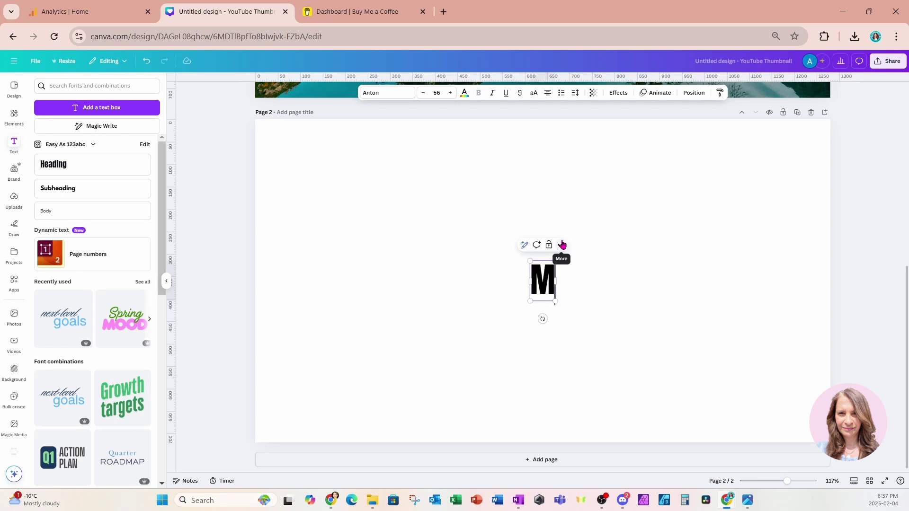
key(Escape)
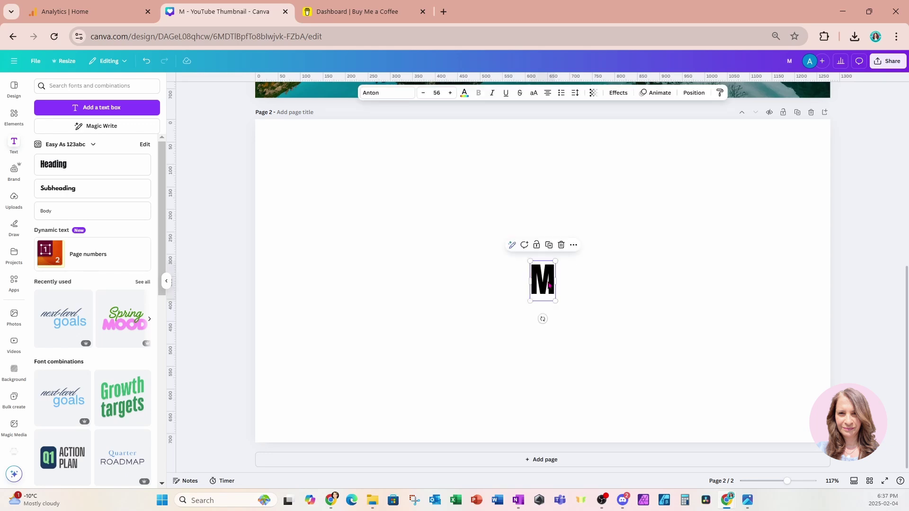
click(384, 95)
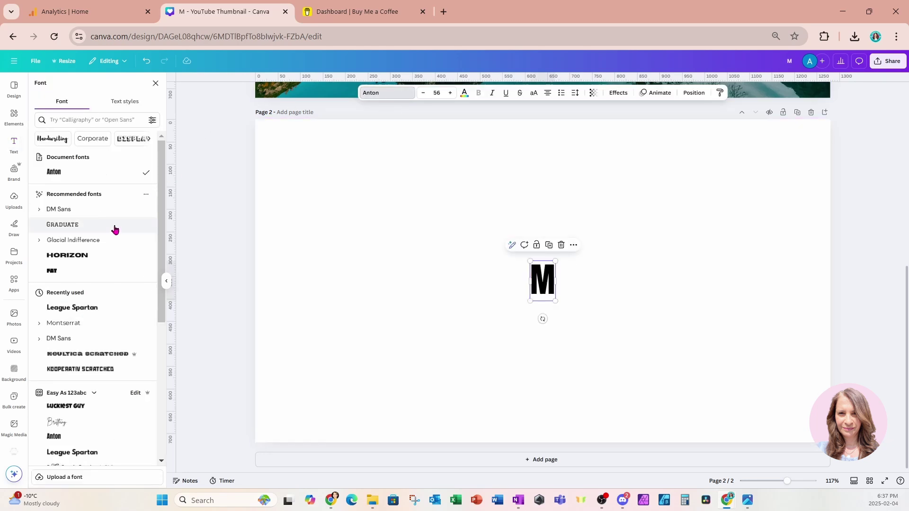
click(74, 310)
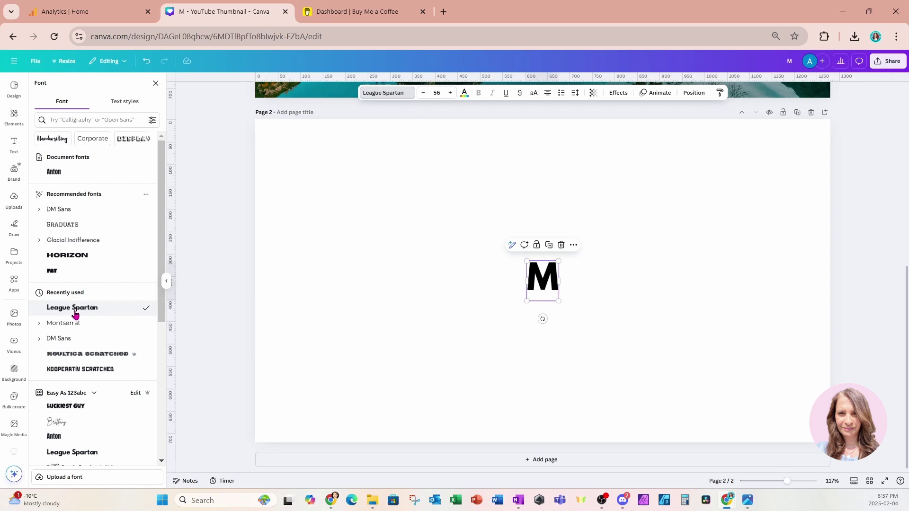
Duplicate the "M" text, place the copy just to its right and change it to "O".
click(549, 245)
drag(558, 298, 590, 290)
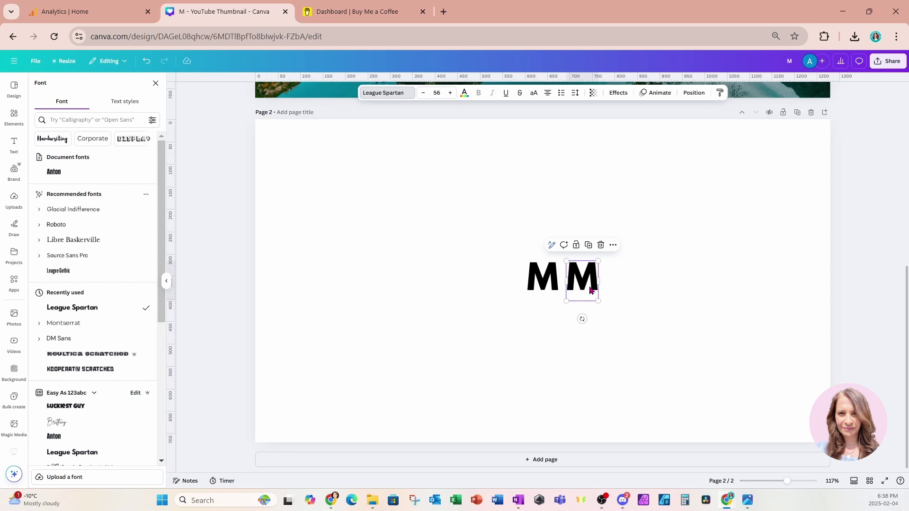
double_click(589, 288)
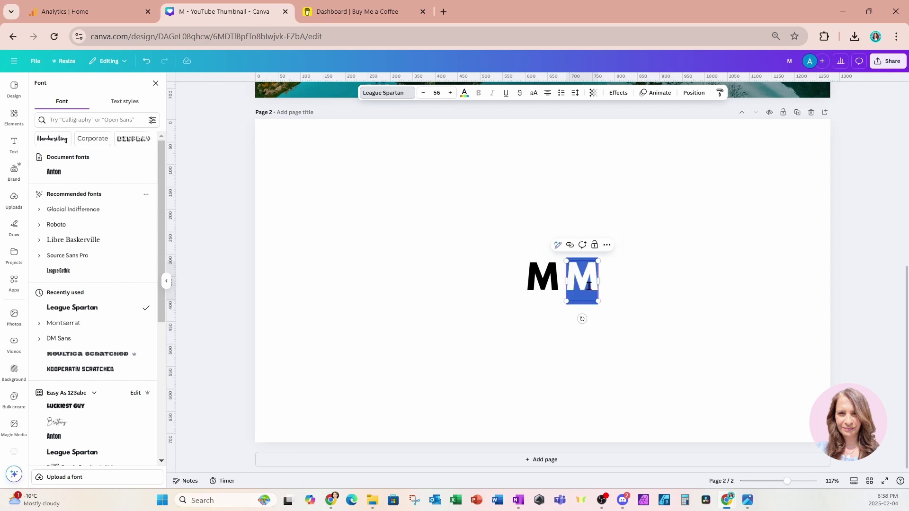
text(a)
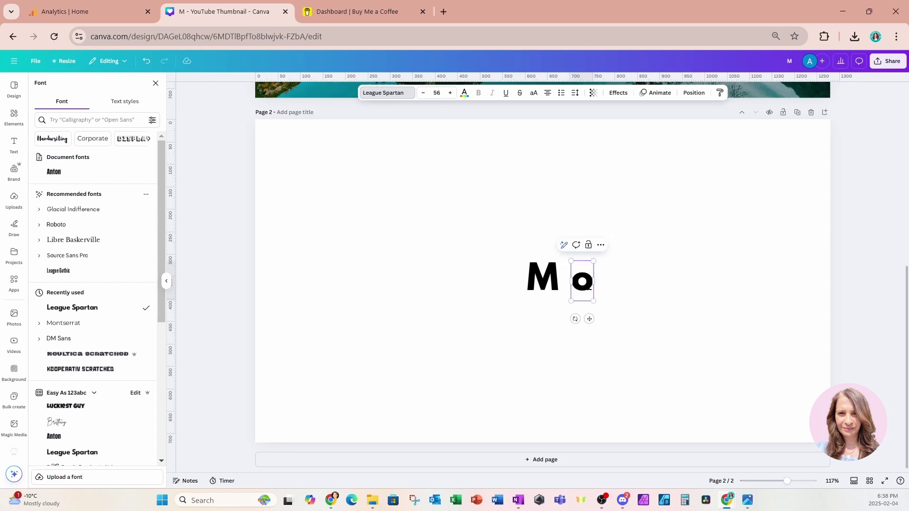
key(BackSpace)
text(O)
key(Escape)
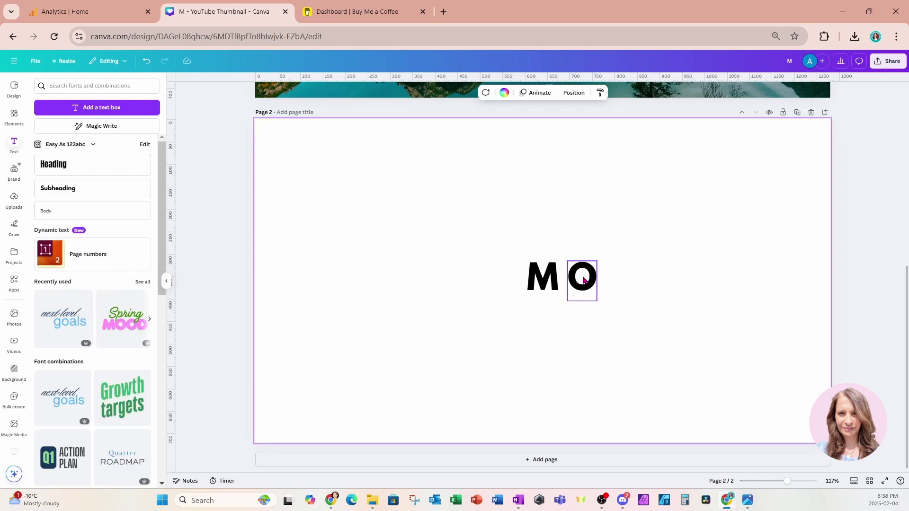
Duplicate the "O", change the copy to "UNTAIN" and place it to the right of the "O".
click(588, 244)
drag(591, 280, 614, 273)
double_click(614, 271)
text(U)
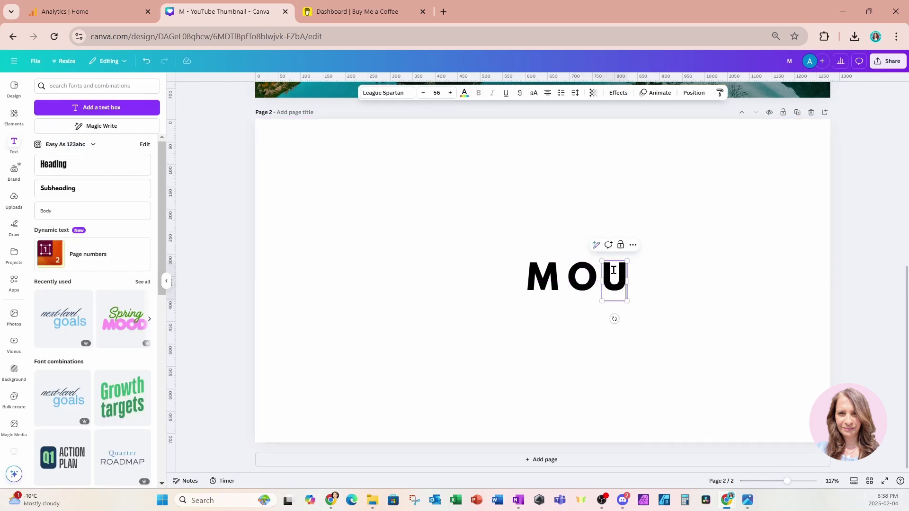
text(NTAIN)
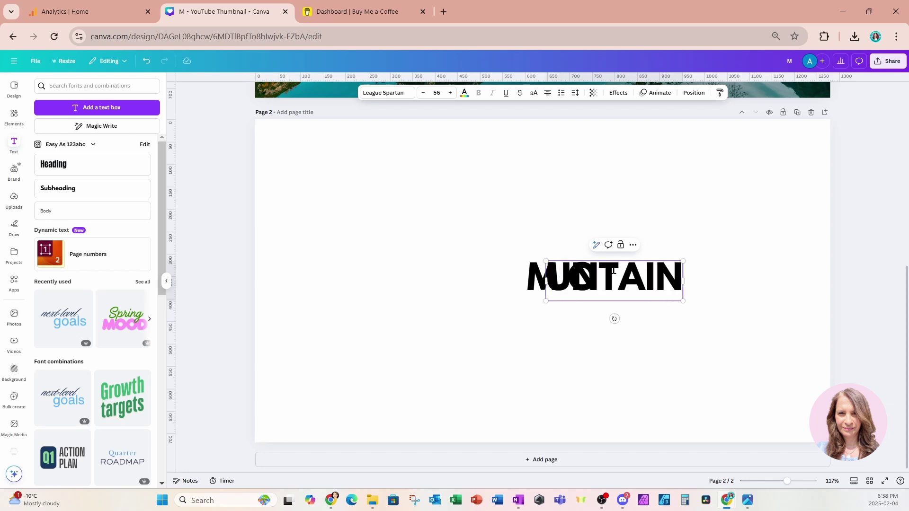
click(651, 349)
drag(646, 299, 701, 288)
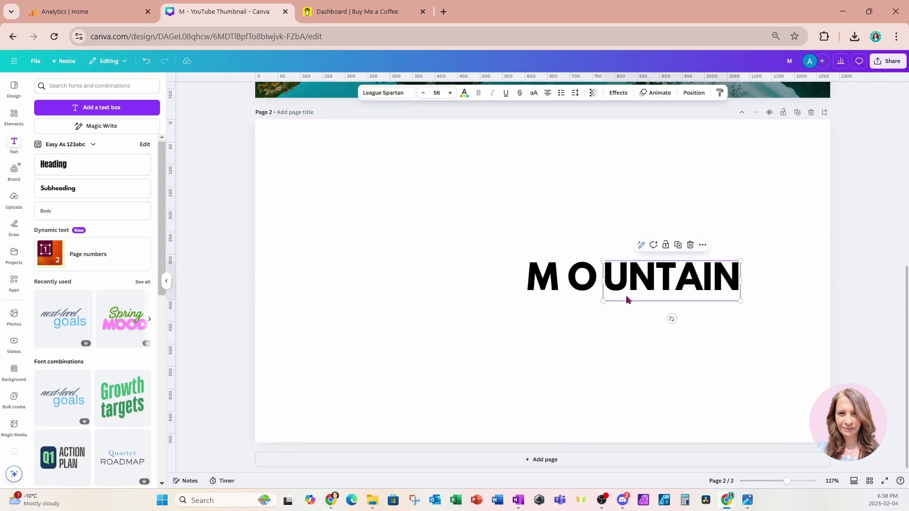
Even out the gap between "M" and "O", then enlarge all three text pieces together to size 113 near the page centre.
click(554, 293)
drag(556, 290, 559, 290)
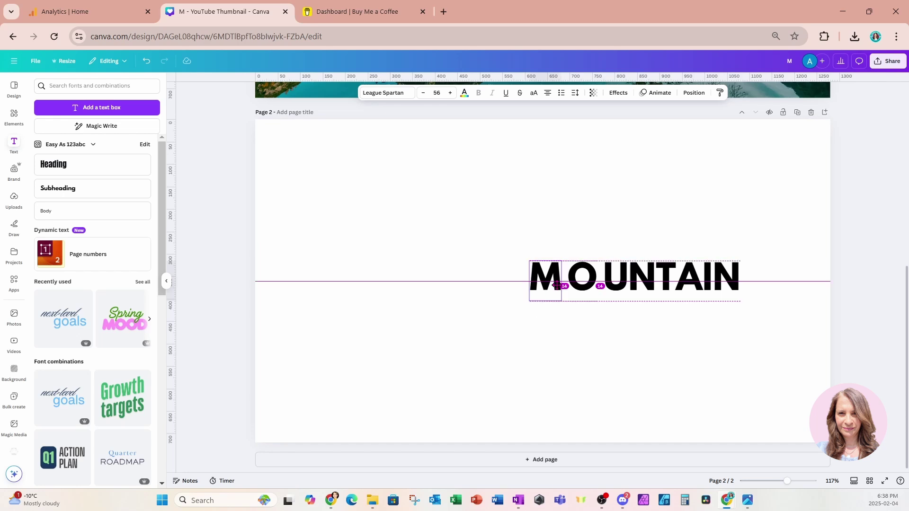
drag(500, 233, 786, 334)
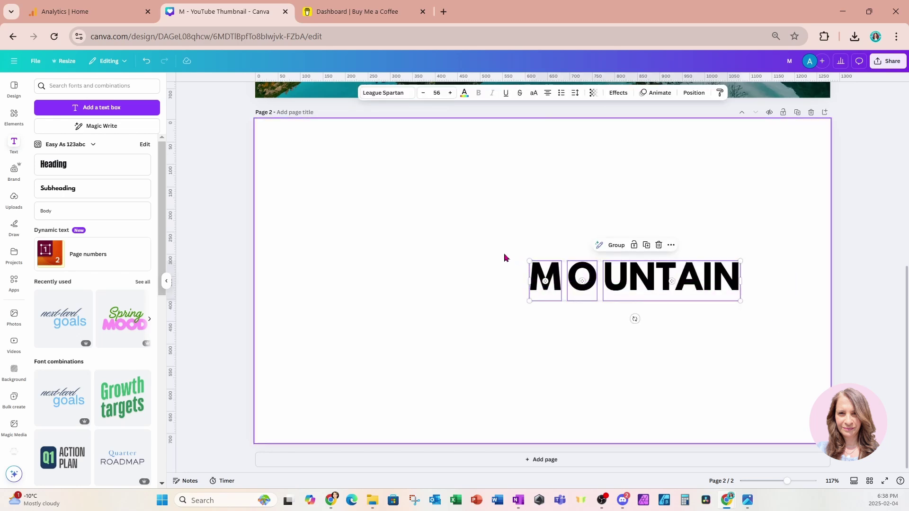
drag(529, 260, 317, 203)
drag(562, 279, 582, 299)
click(586, 366)
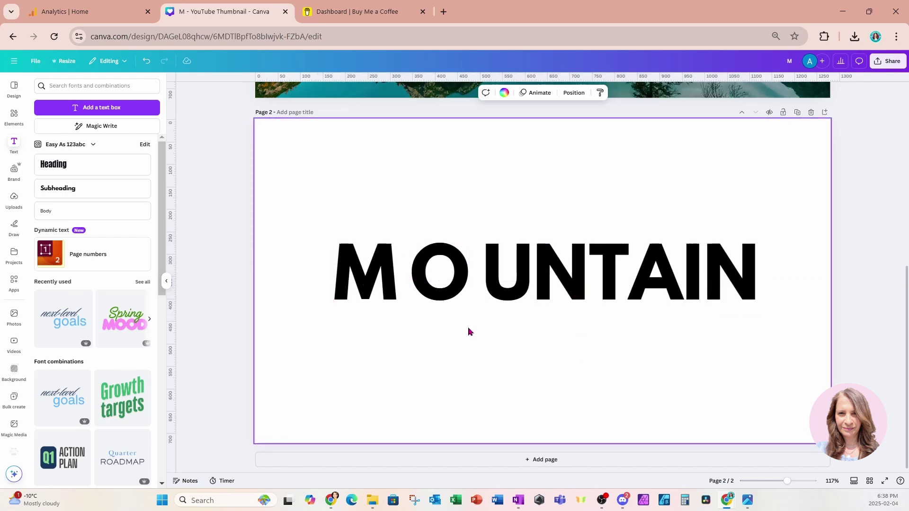
Colour the "O" white and move it left so it overlaps the right edge of the "M".
drag(434, 294, 420, 294)
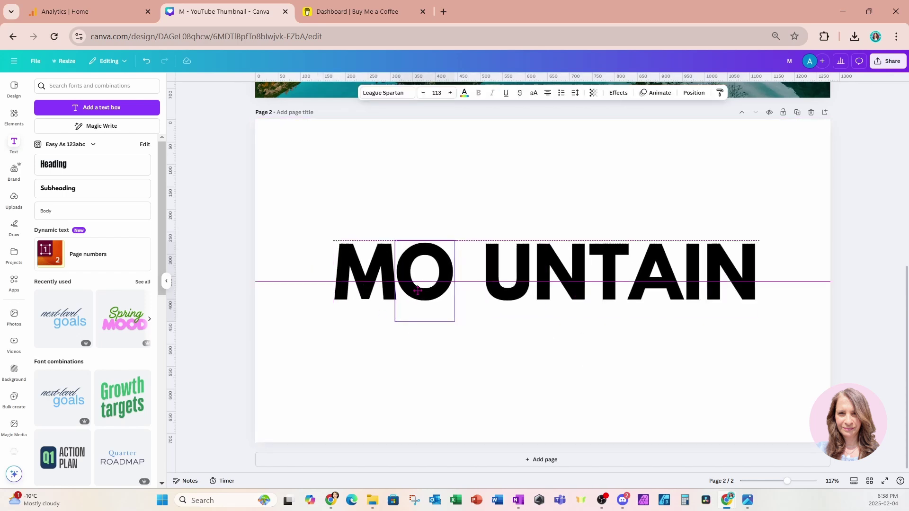
click(465, 97)
click(43, 196)
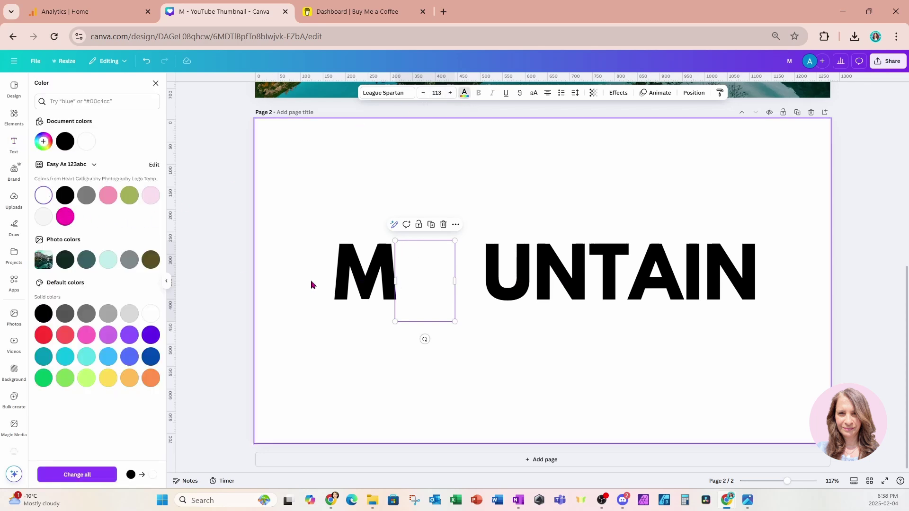
drag(431, 301, 418, 296)
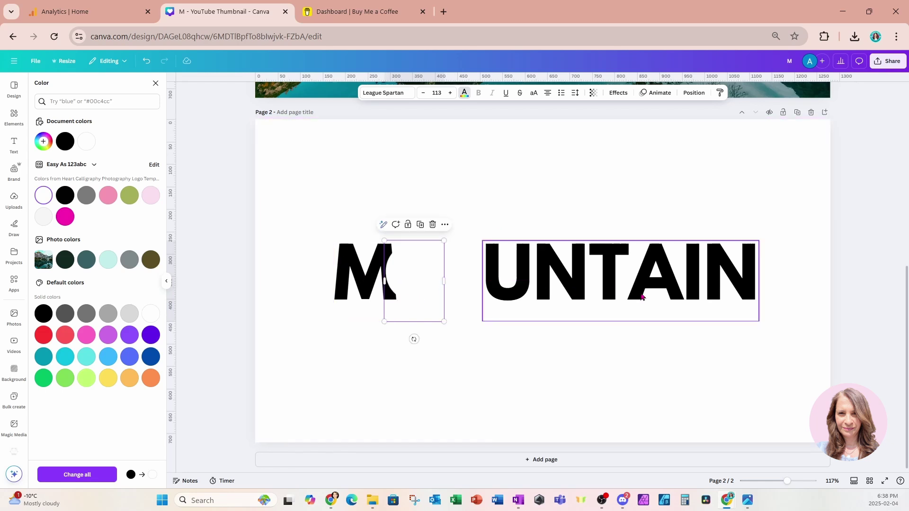
Move "UNTAIN" left so its U meets the white "O", and place its layer below the "O".
drag(725, 295, 667, 292)
click(693, 93)
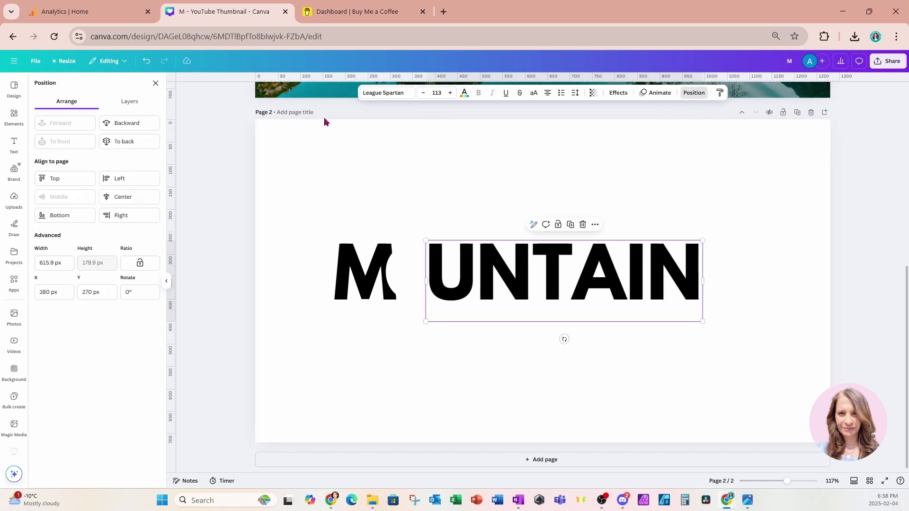
click(135, 102)
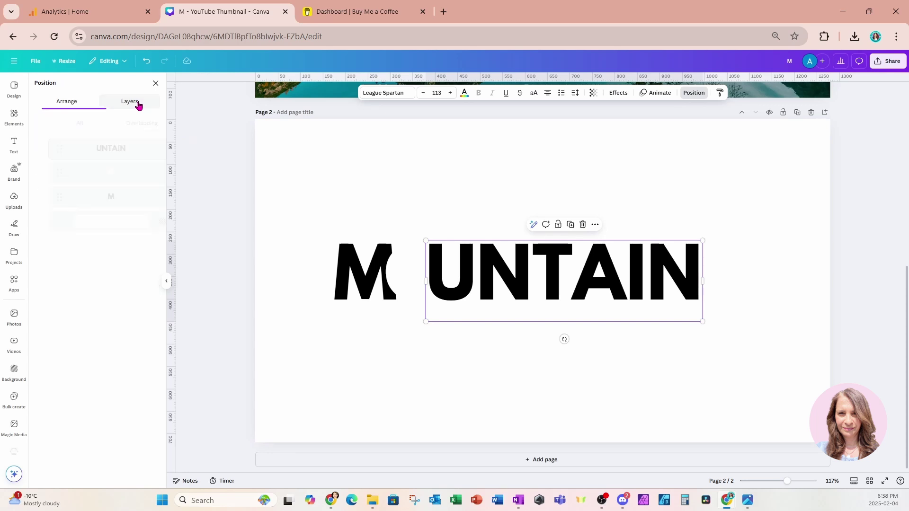
drag(122, 150, 121, 186)
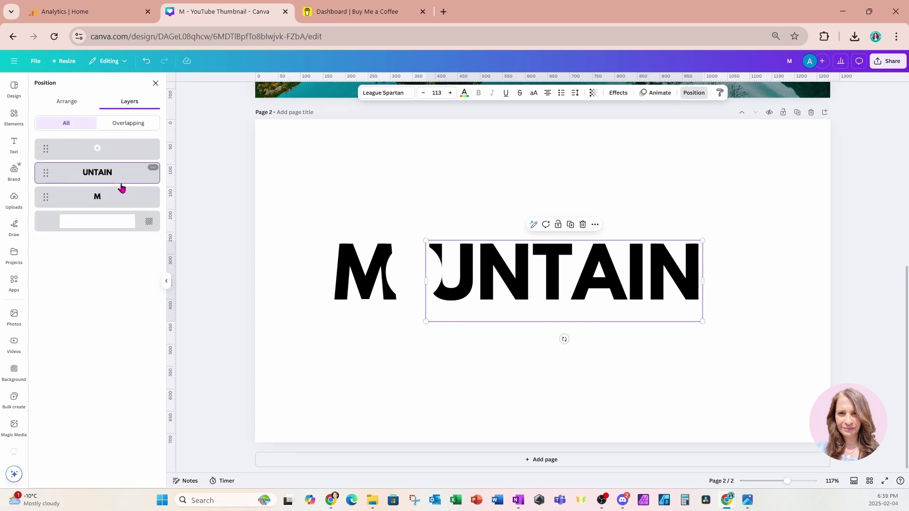
drag(492, 288, 495, 287)
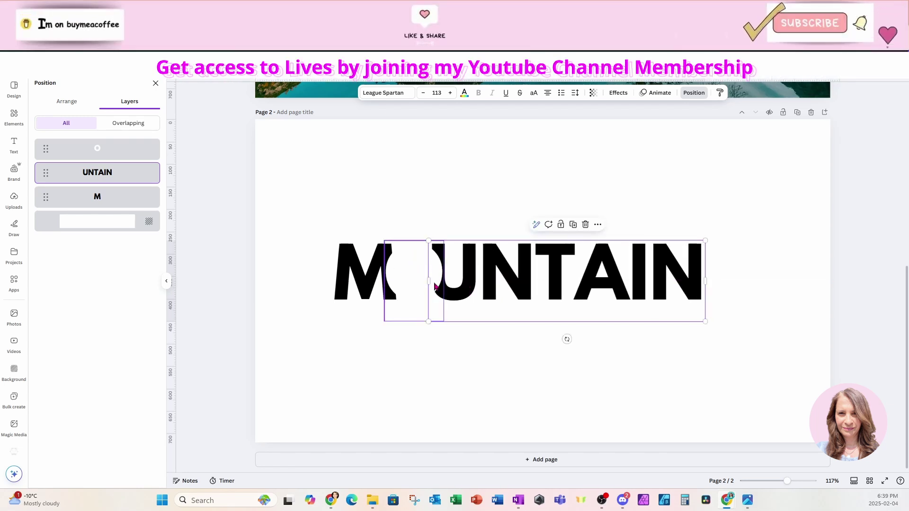
click(524, 288)
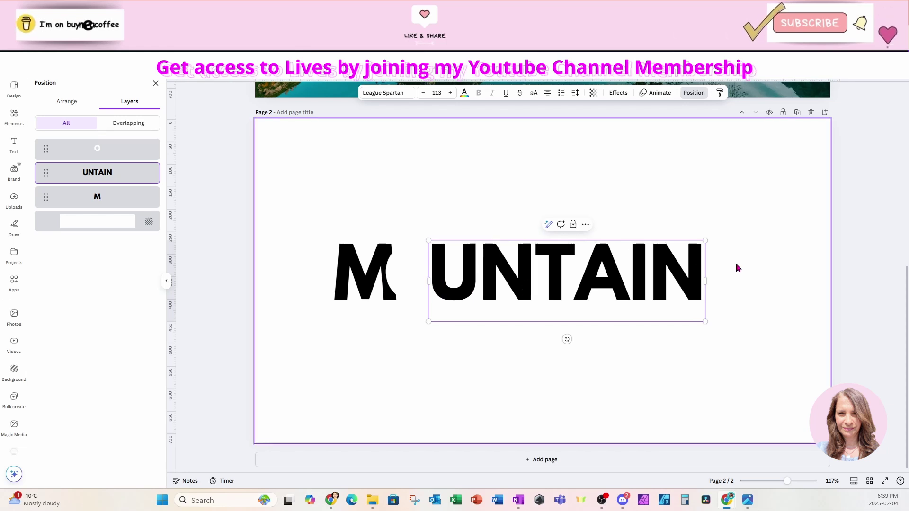
key(Escape)
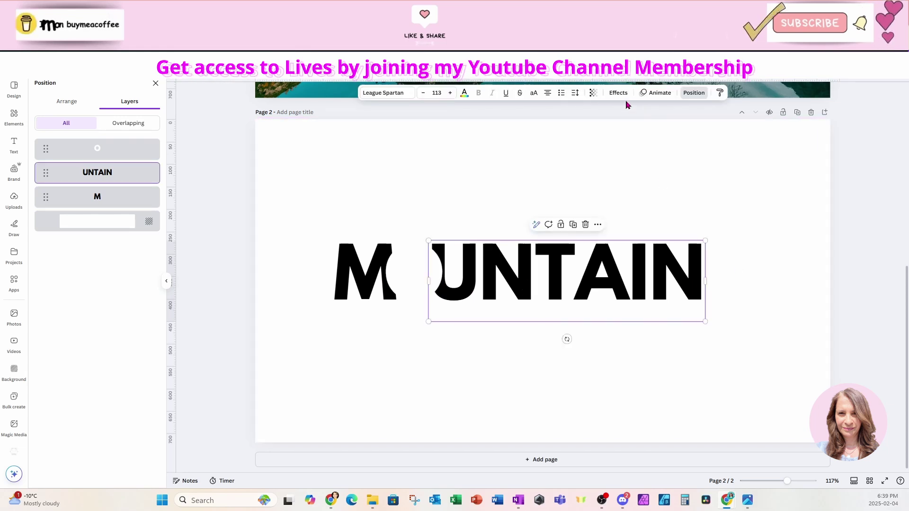
Set the letter spacing of "UNTAIN" to -58 and shift it left so the white "O" cuts into the U.
click(577, 95)
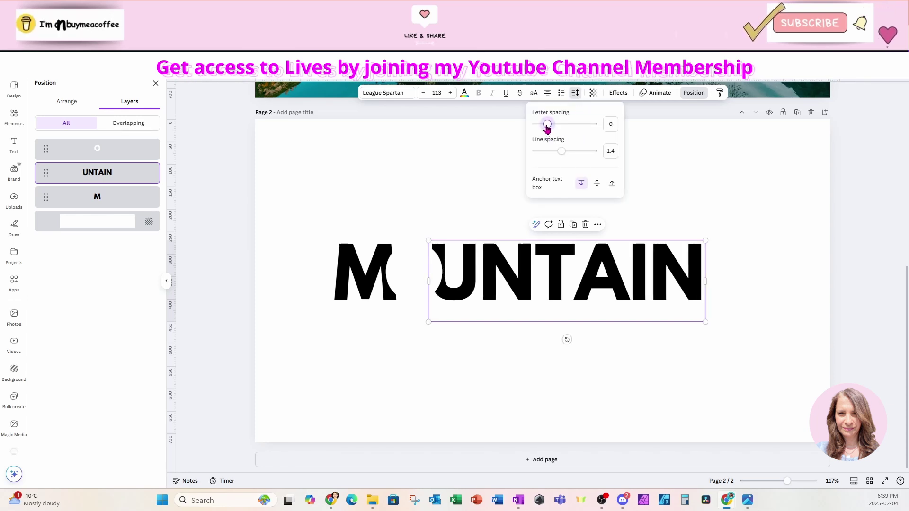
drag(546, 125, 543, 125)
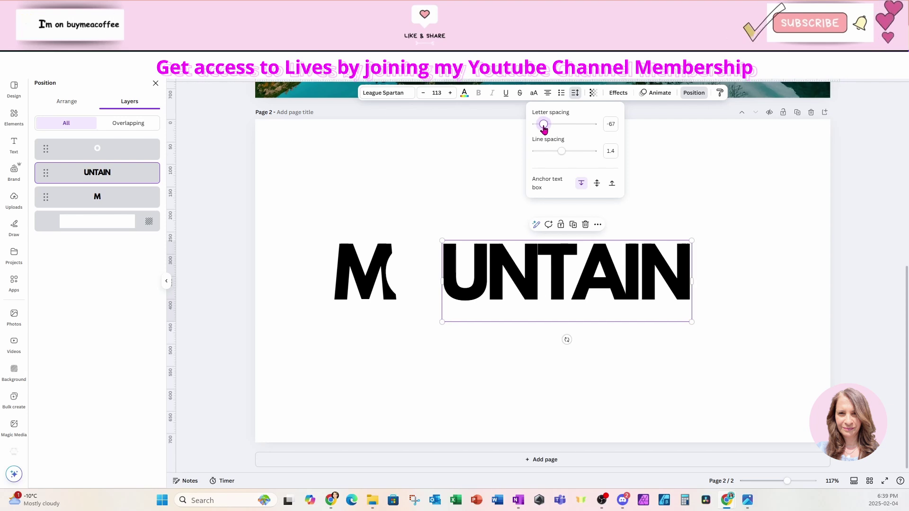
drag(543, 124, 544, 125)
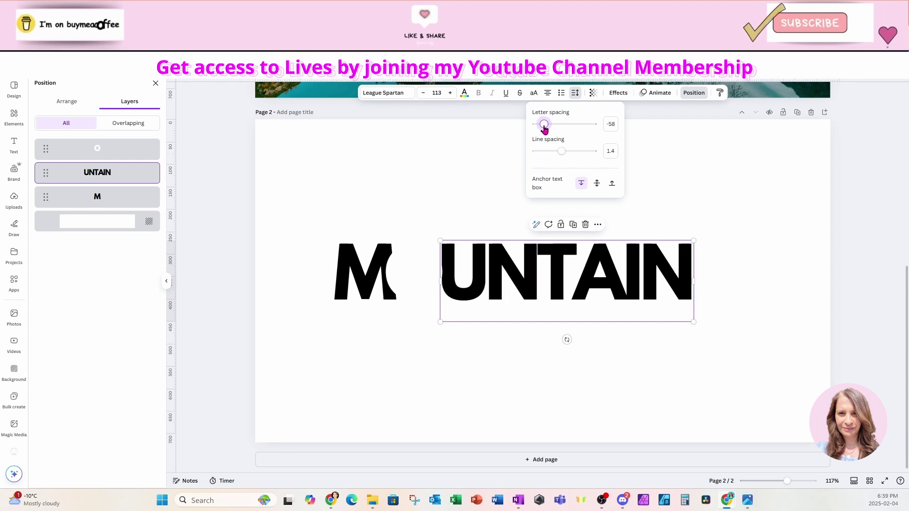
click(669, 359)
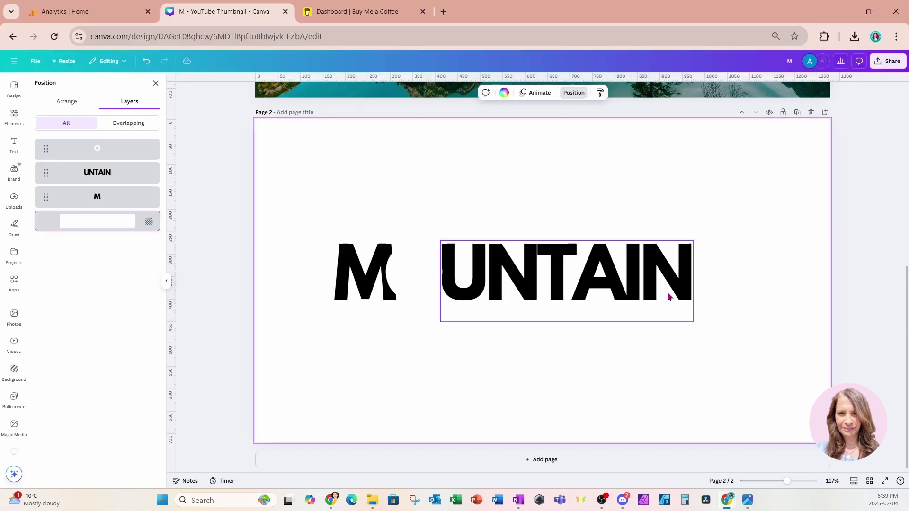
drag(667, 296, 658, 292)
Duplicate the white "O" and apply the Hollow effect to the copy.
click(422, 284)
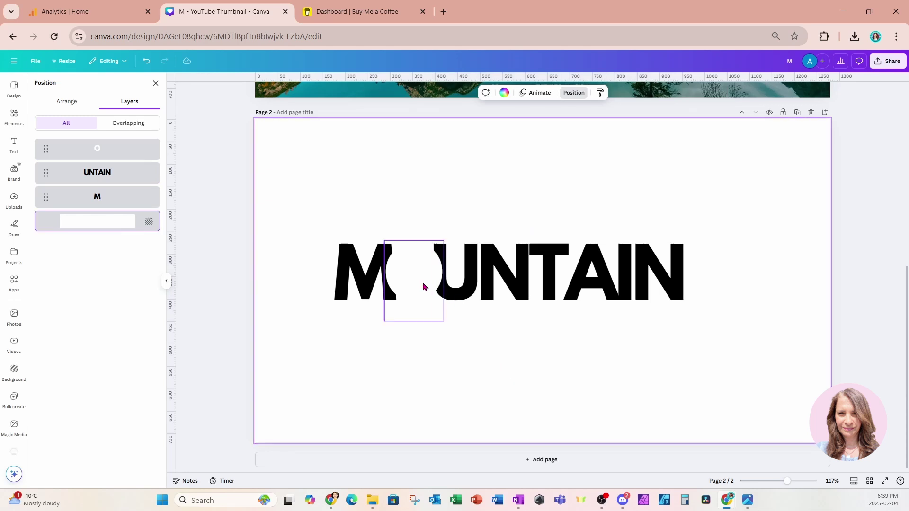
click(420, 225)
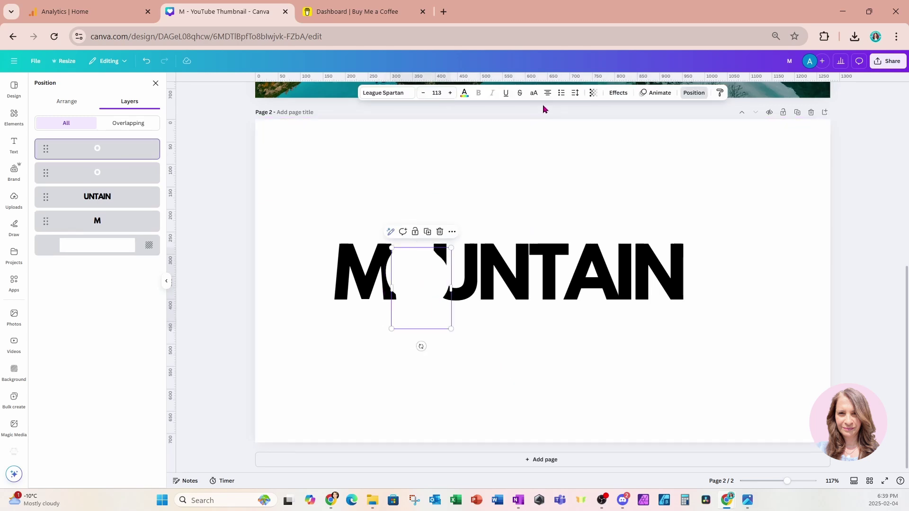
click(616, 93)
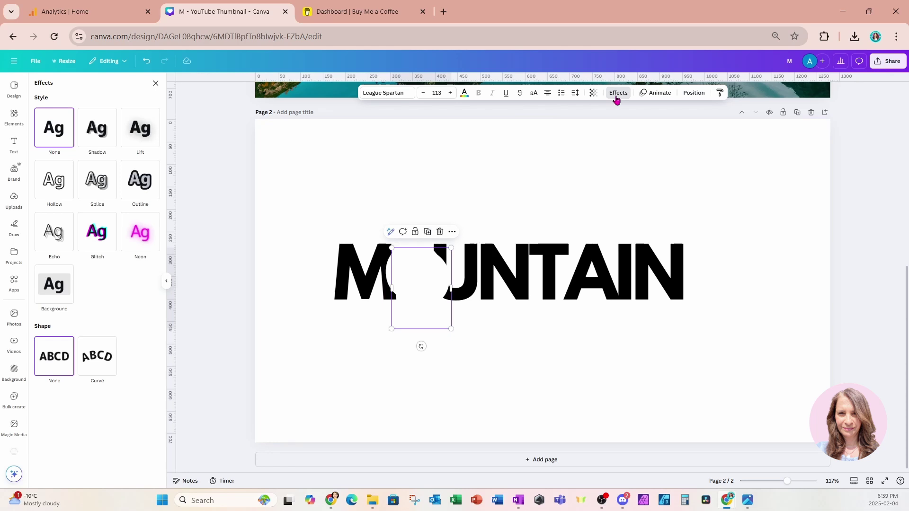
click(53, 188)
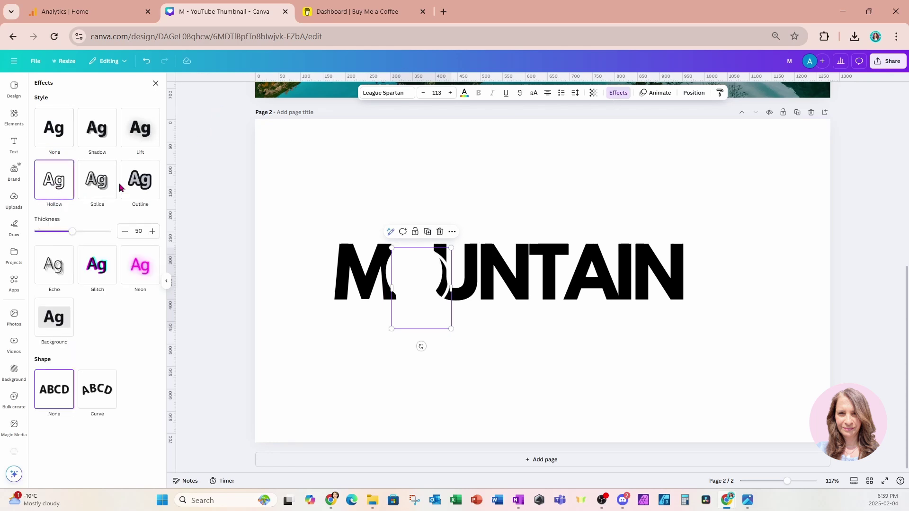
Colour the hollow "O" copy black and thin its outline to a thickness of 16.
click(464, 93)
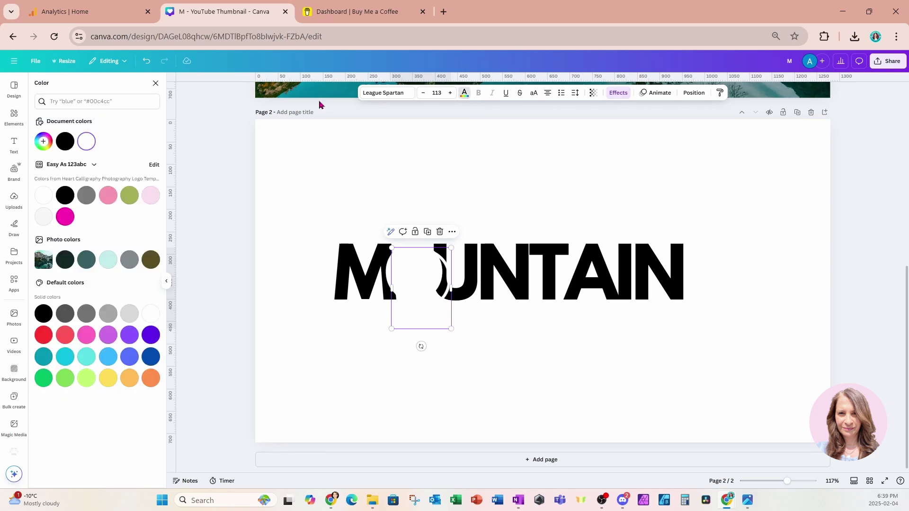
click(66, 197)
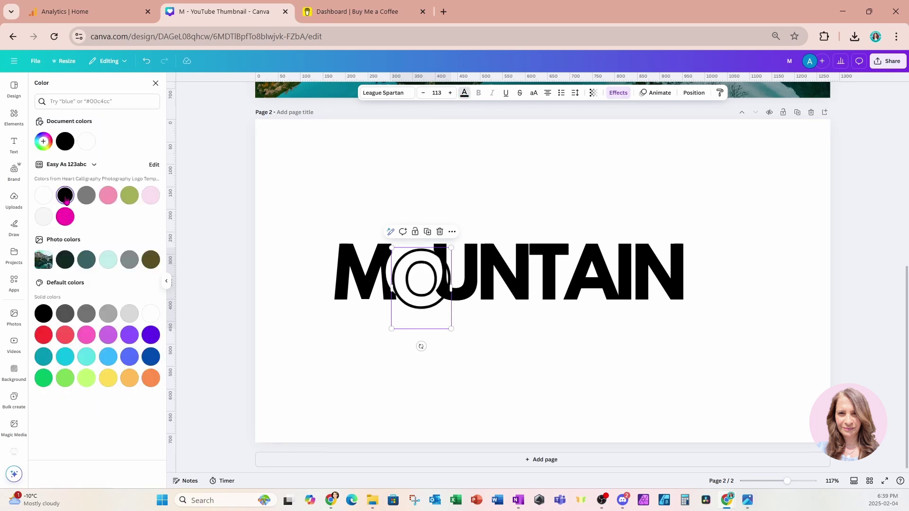
click(618, 93)
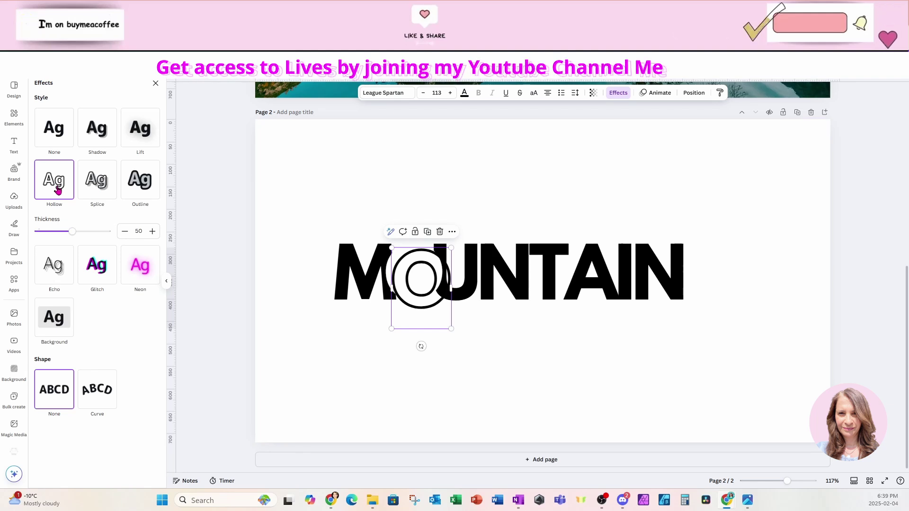
drag(71, 235, 49, 236)
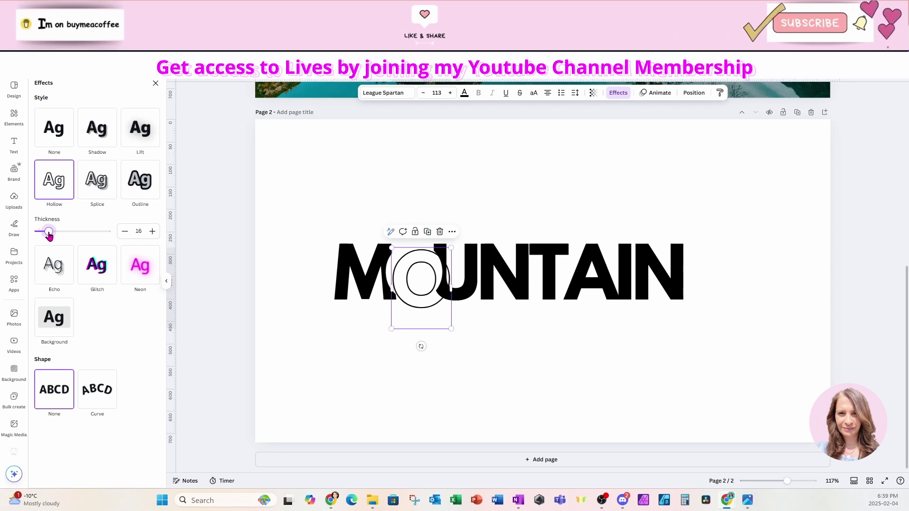
Align the hollow "O" exactly over the white "O" and set its outline thickness to 10.
drag(431, 325, 424, 315)
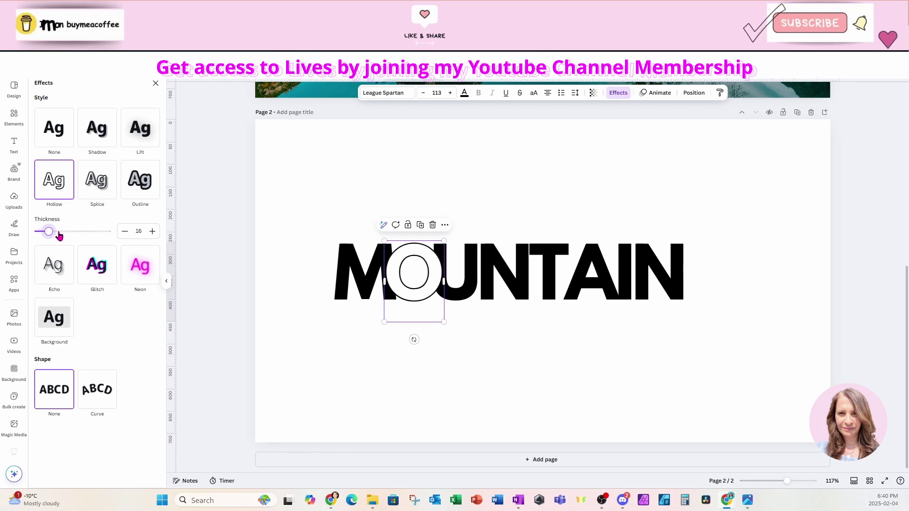
drag(49, 232, 45, 232)
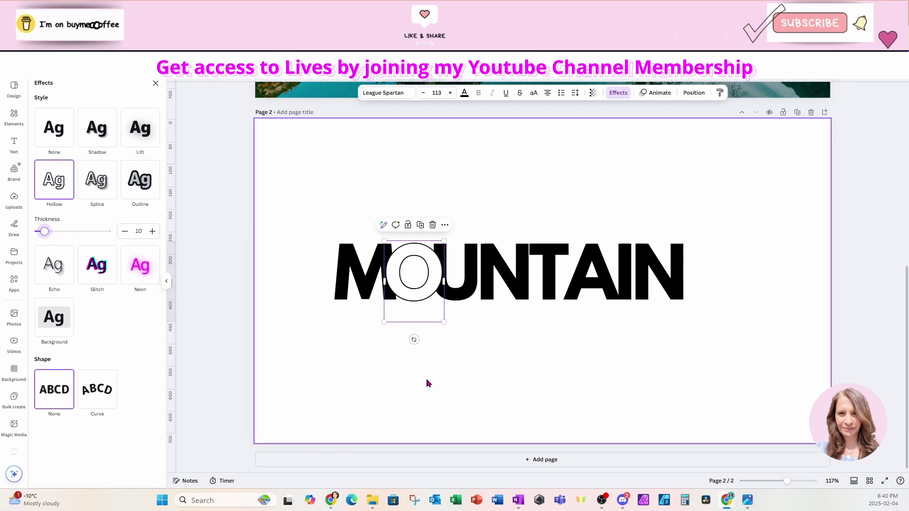
click(522, 377)
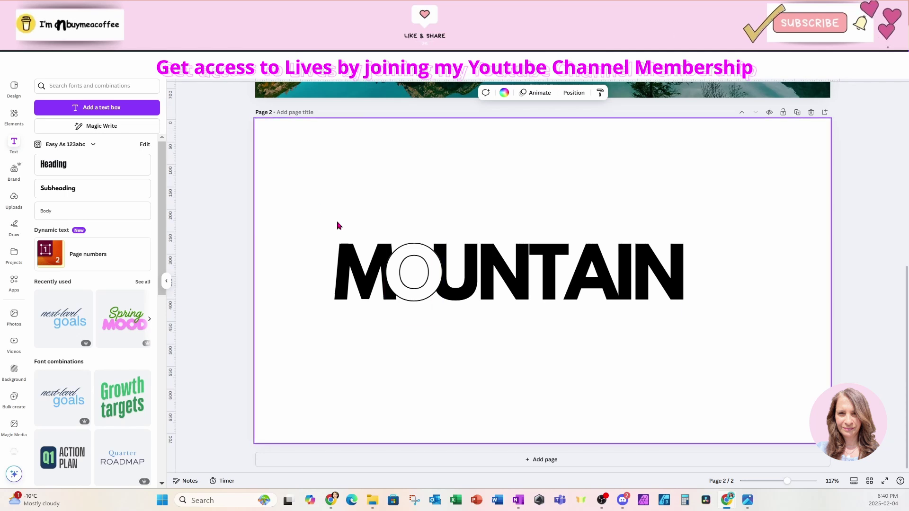
Enlarge all the MOUNTAIN letters together and reposition them near the middle of page 2.
drag(294, 186, 772, 353)
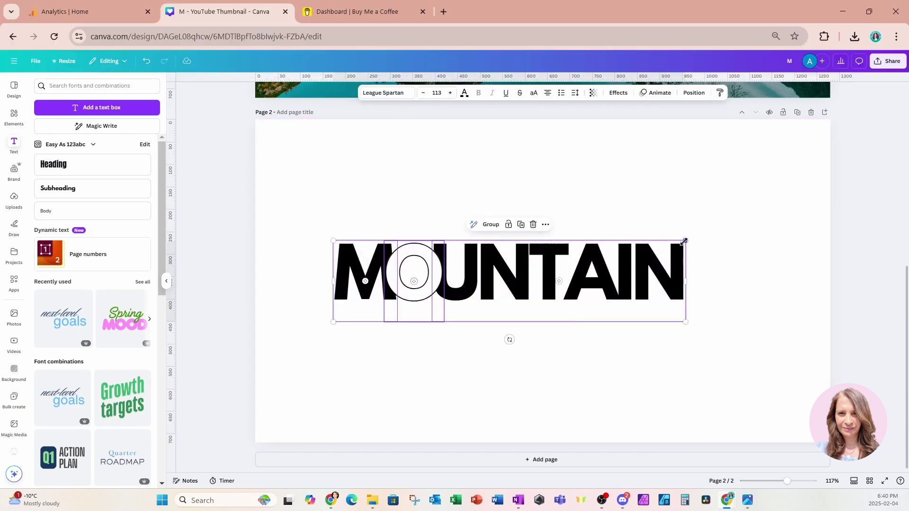
drag(684, 240, 782, 221)
drag(660, 249, 644, 264)
click(736, 370)
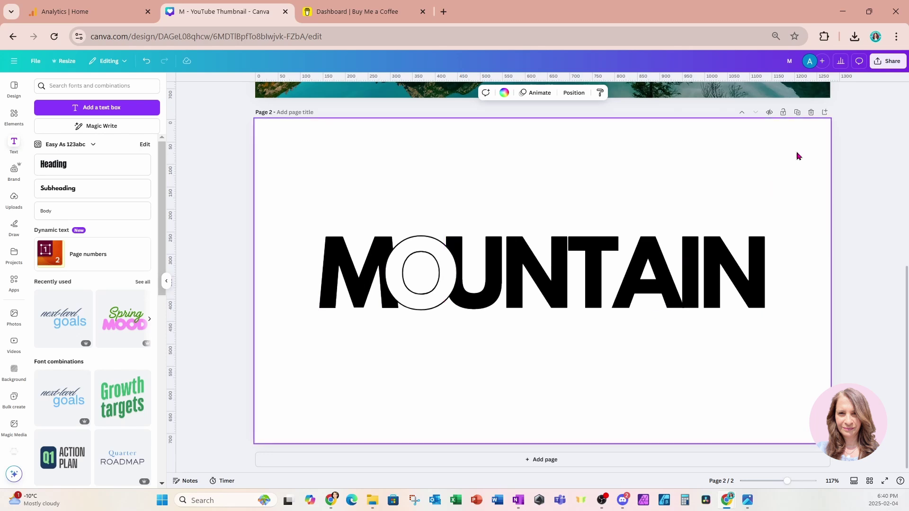
Download only the current page (Page 2) as a PNG.
click(881, 66)
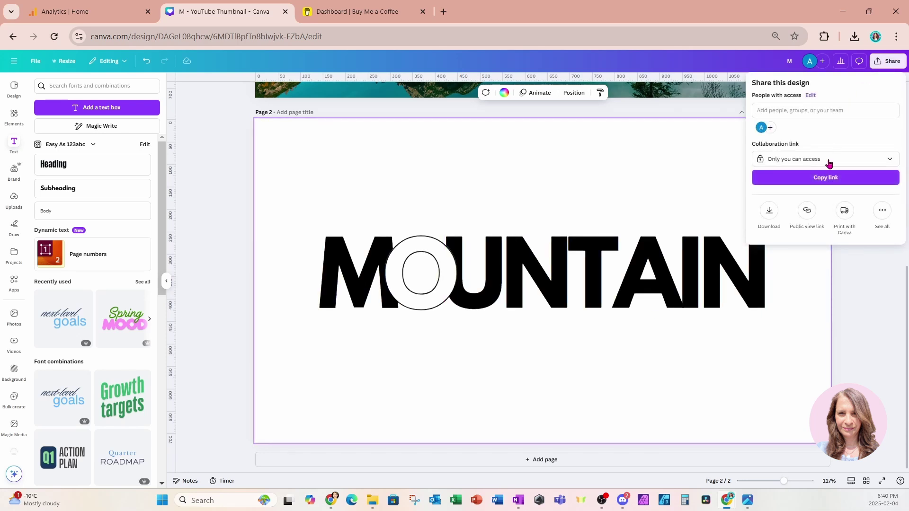
click(771, 213)
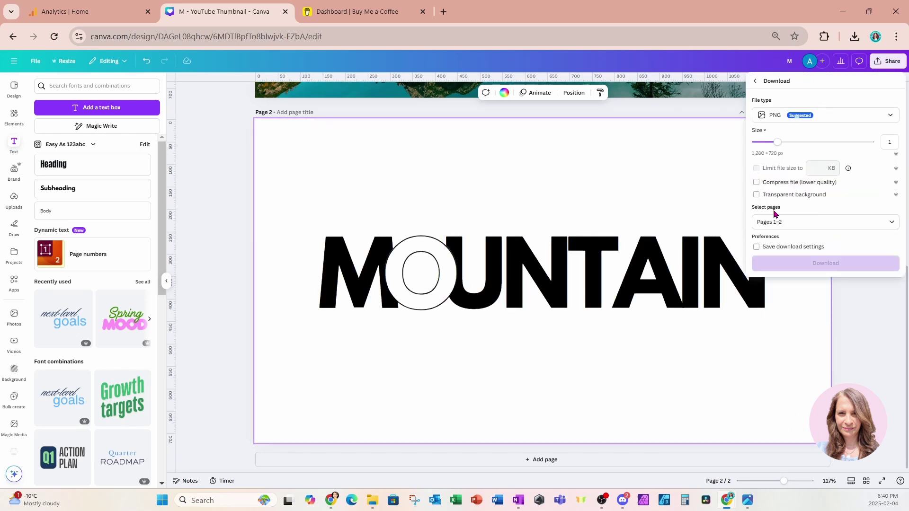
click(796, 222)
click(776, 260)
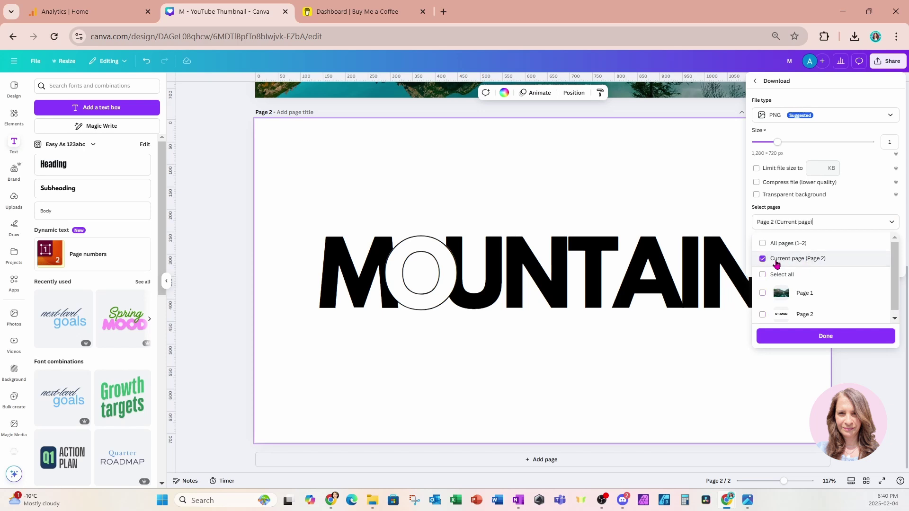
click(801, 337)
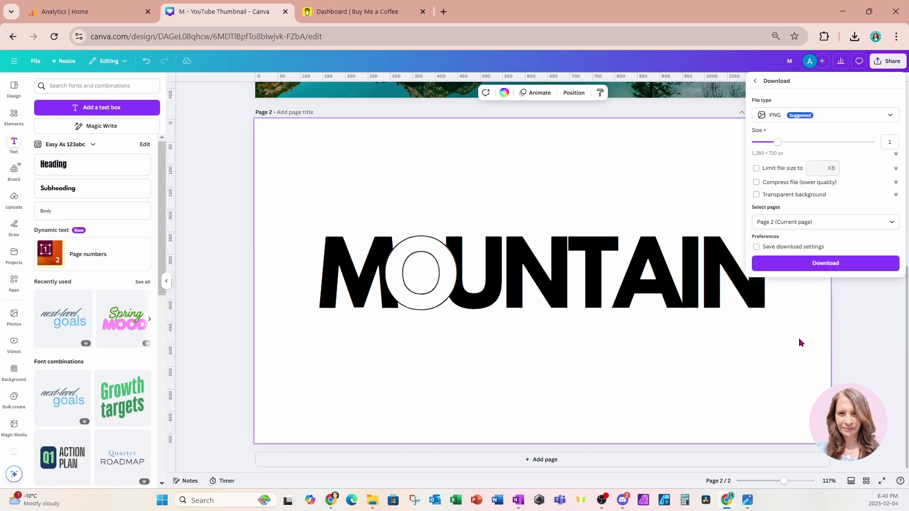
click(803, 269)
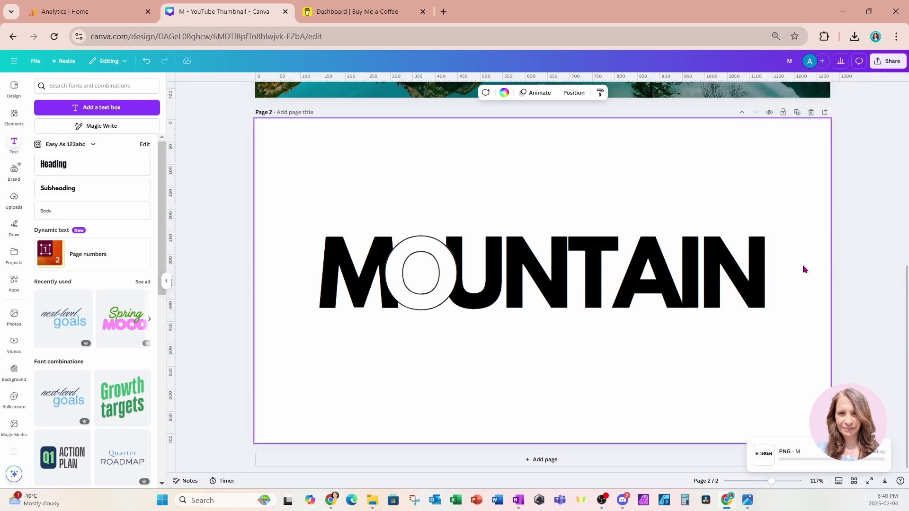
Place the downloaded M.png on a new third page and remove its background.
click(609, 460)
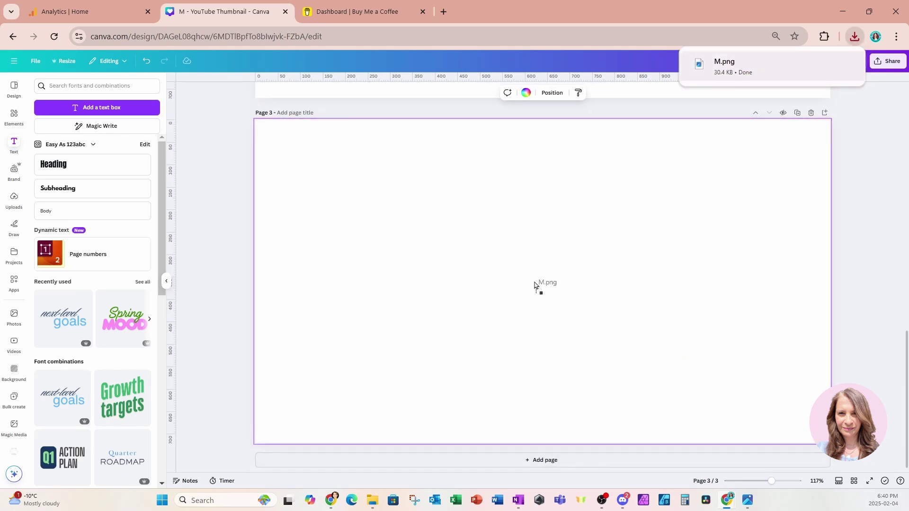
drag(535, 284, 534, 284)
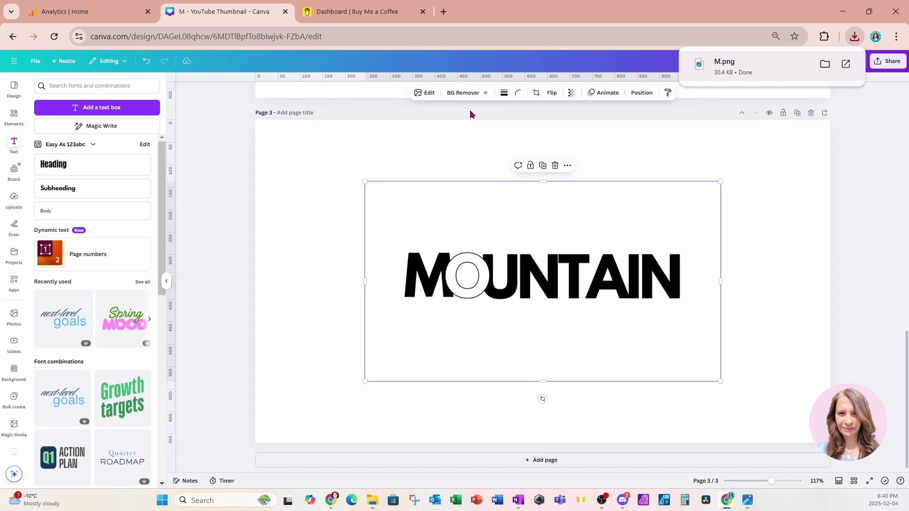
click(463, 93)
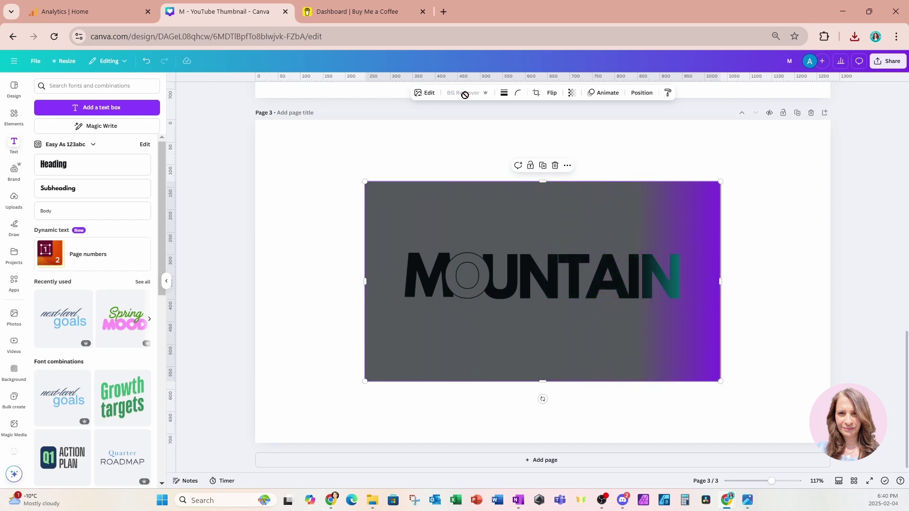
click(455, 146)
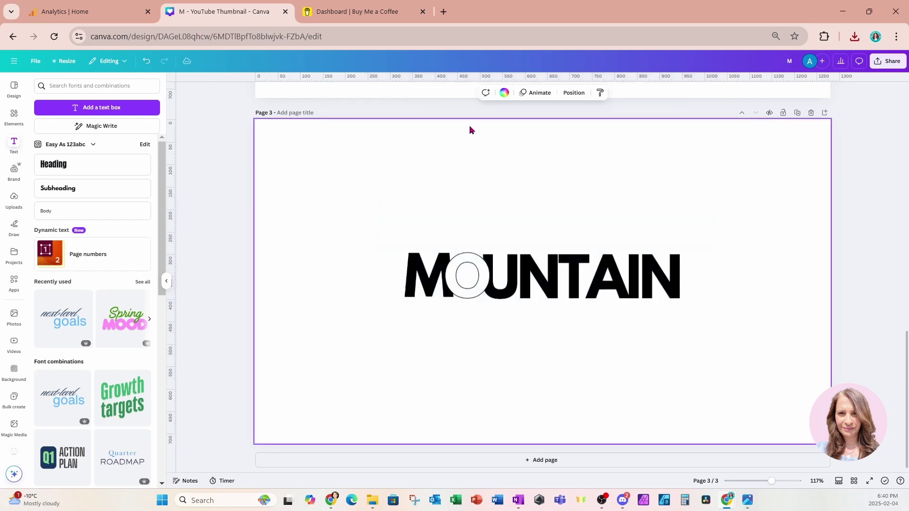
Test the image's transparency with a magenta page background and undo the colour change.
click(504, 93)
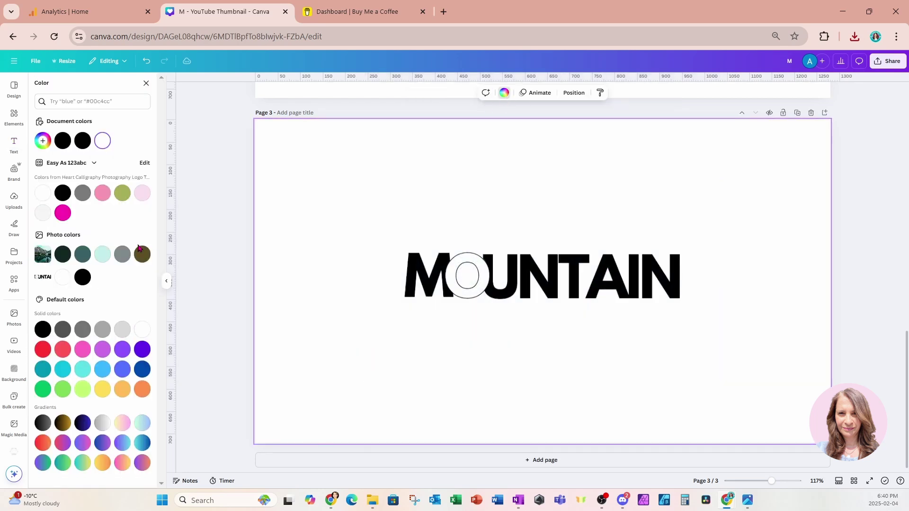
click(62, 213)
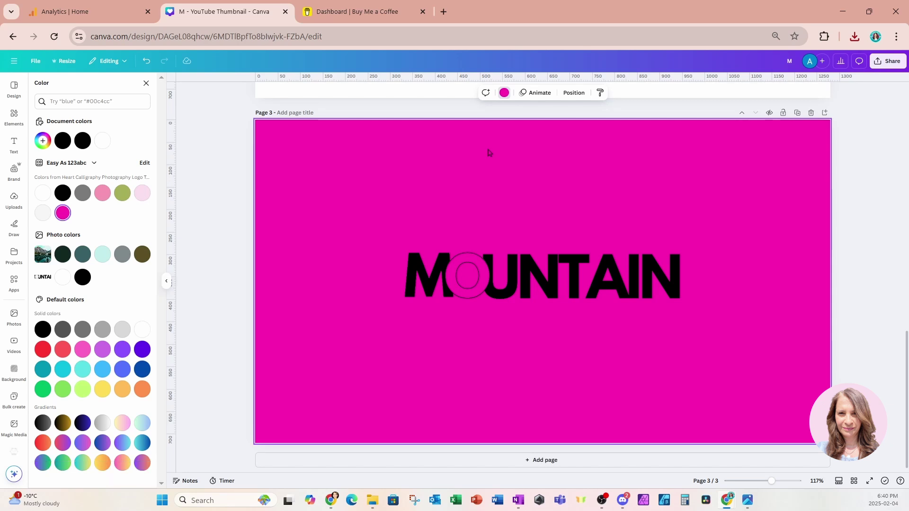
key(ctrl+z)
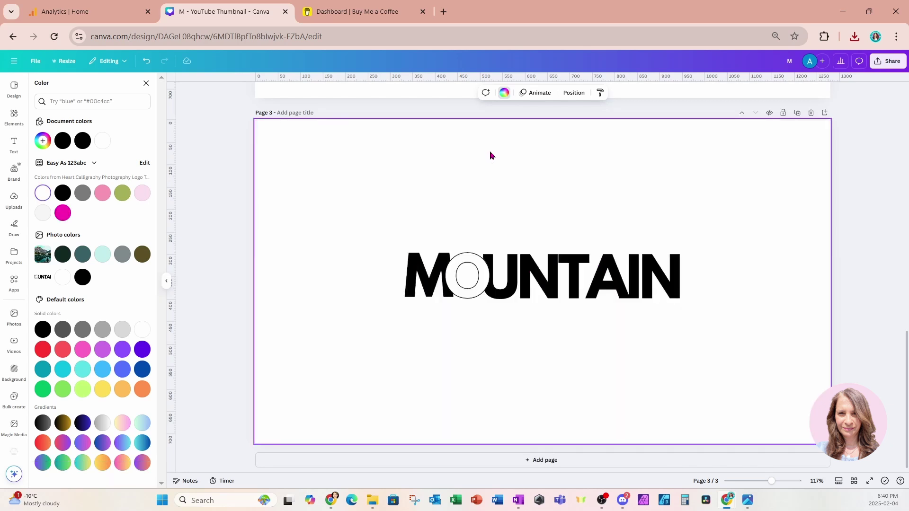
Copy the background-free MOUNTAIN image from page 3 onto the mountain lake photo on page 1.
click(517, 285)
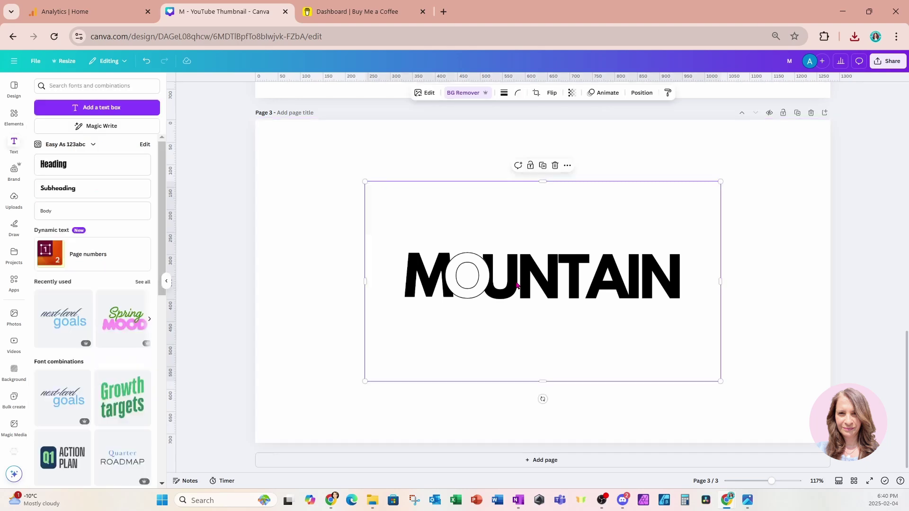
scroll(517, 285, up, 15)
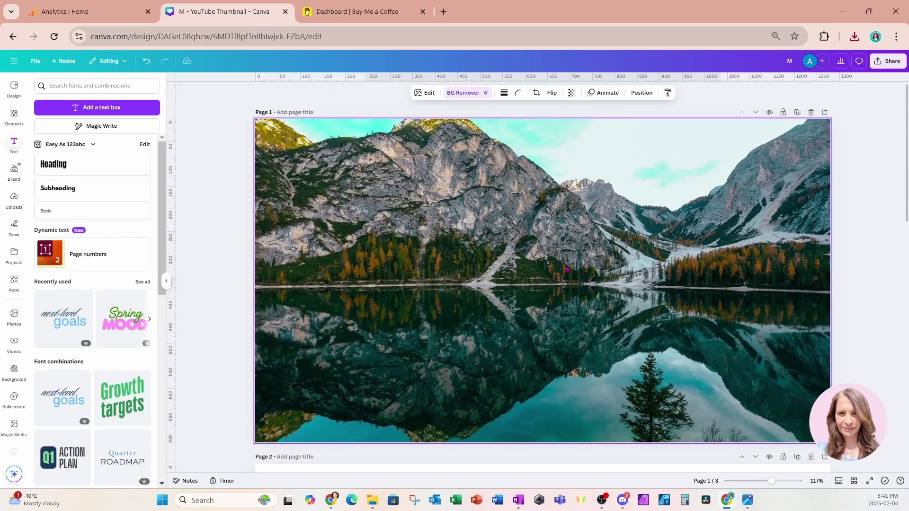
click(566, 268)
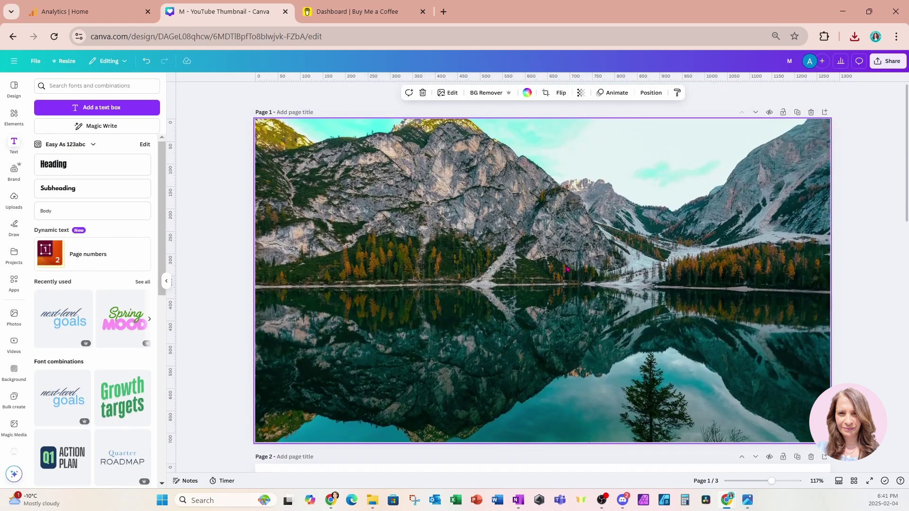
key(ctrl+v)
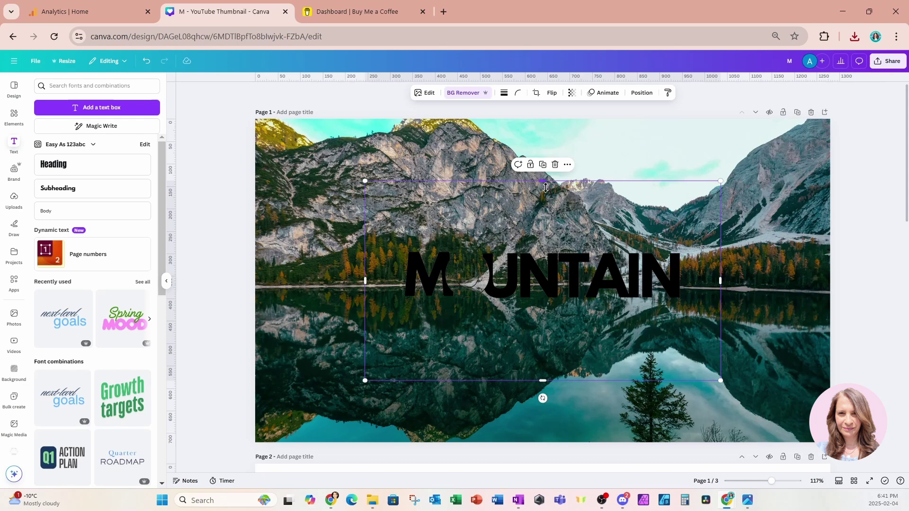
Crop the empty margins around the MOUNTAIN image and enlarge it to span nearly the full width of the photo.
drag(542, 181, 543, 242)
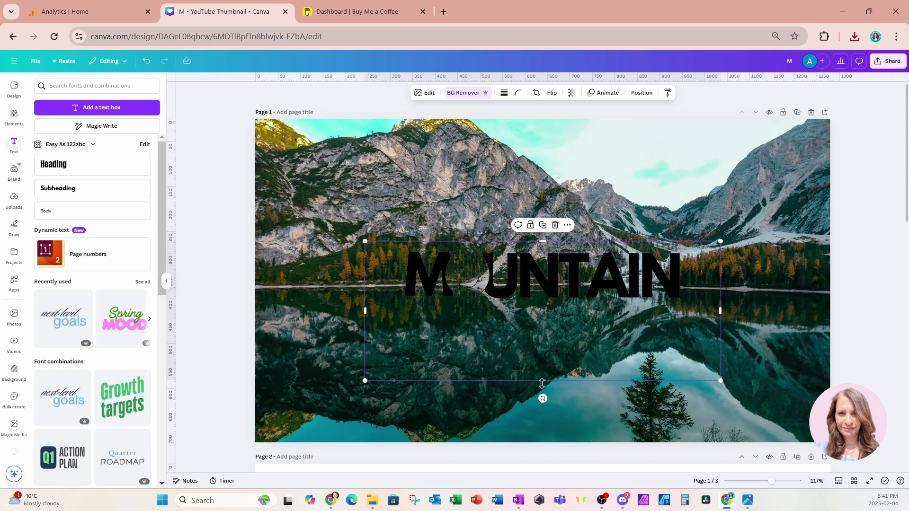
drag(542, 380, 545, 317)
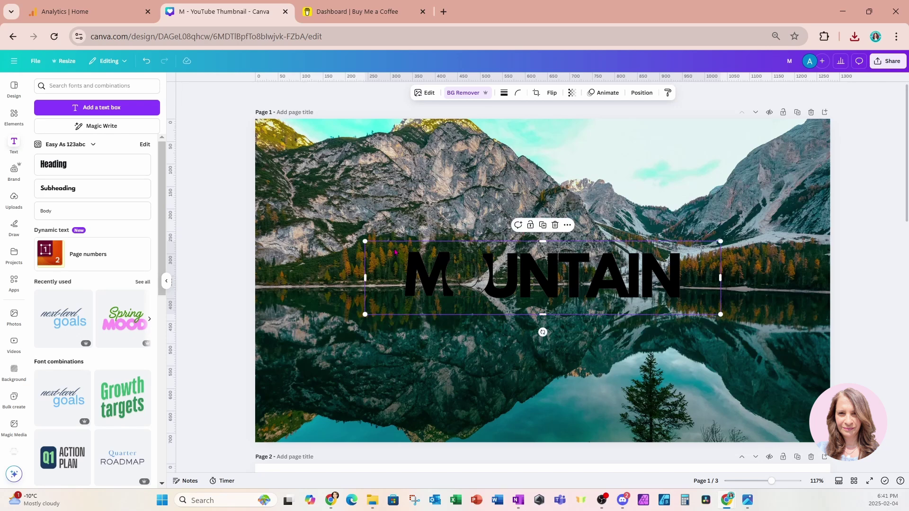
drag(365, 278, 396, 278)
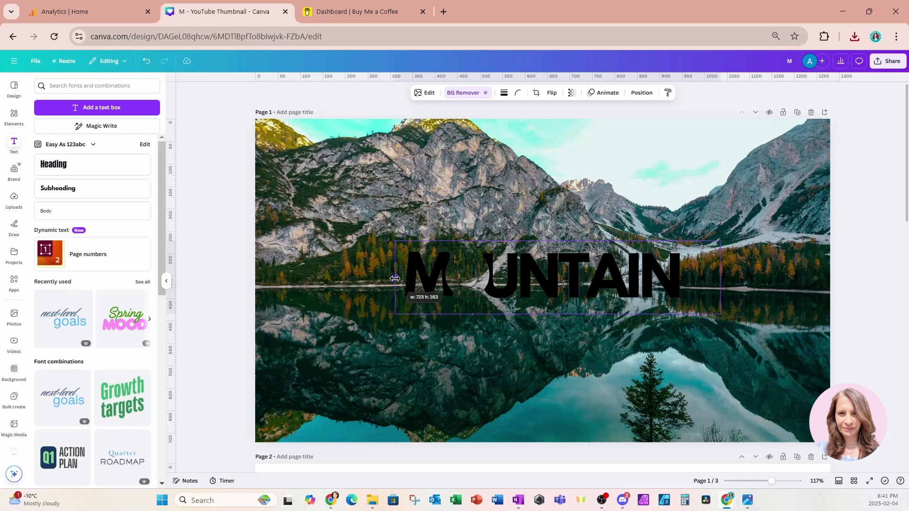
drag(714, 276, 686, 277)
drag(686, 315, 812, 369)
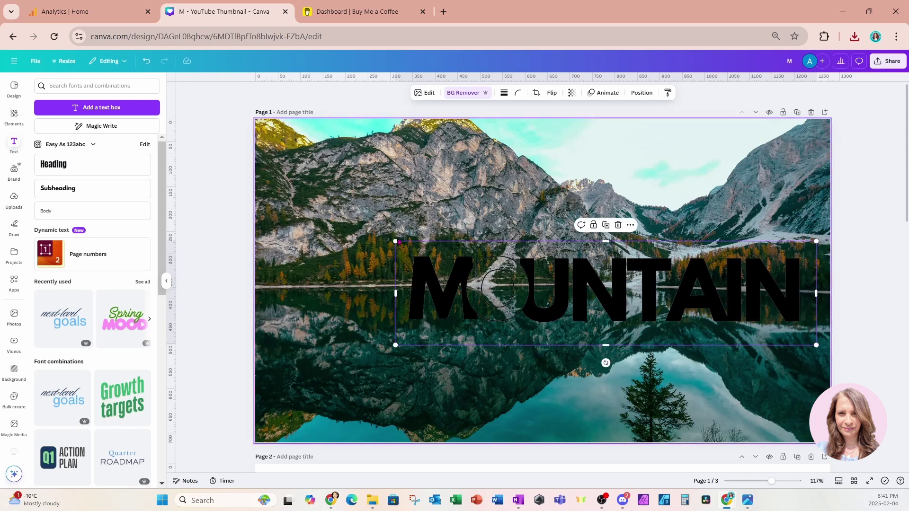
drag(396, 241, 266, 219)
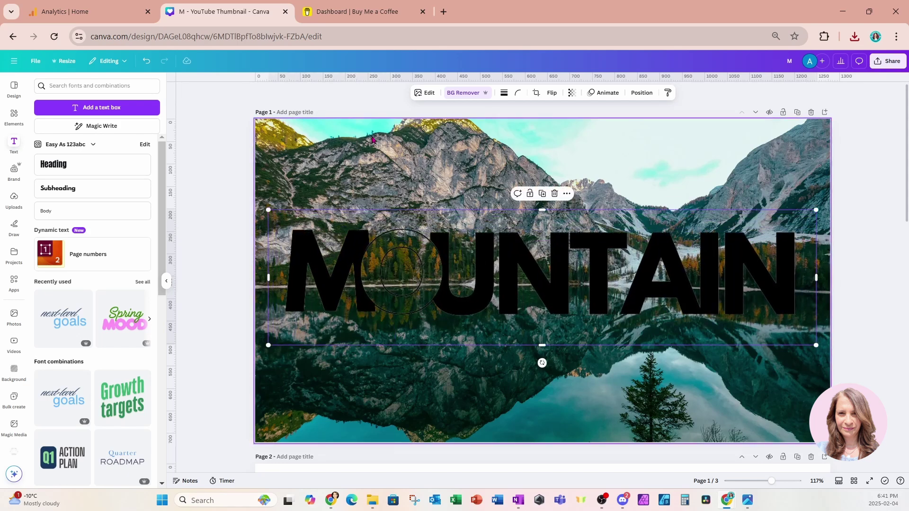
Apply a custom Duotone effect to the MOUNTAIN image with the shadows colour set to white (#FFFFFF).
click(425, 97)
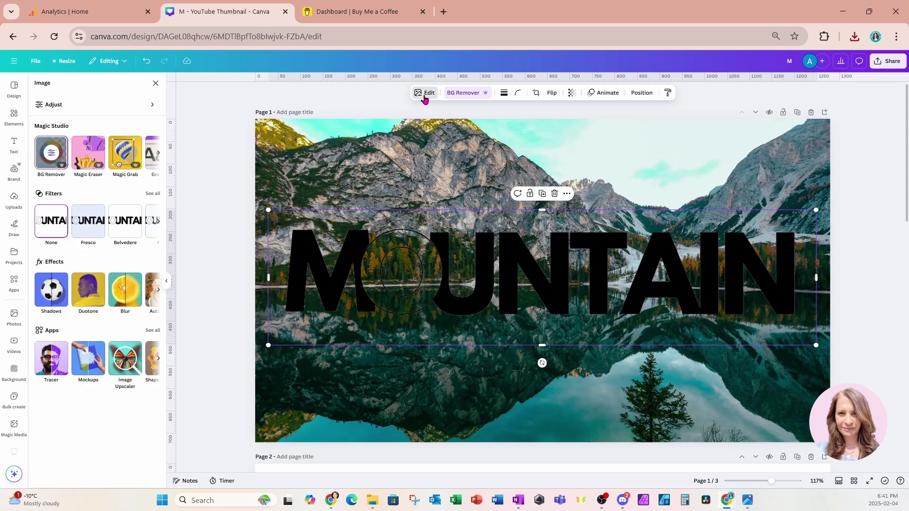
click(86, 290)
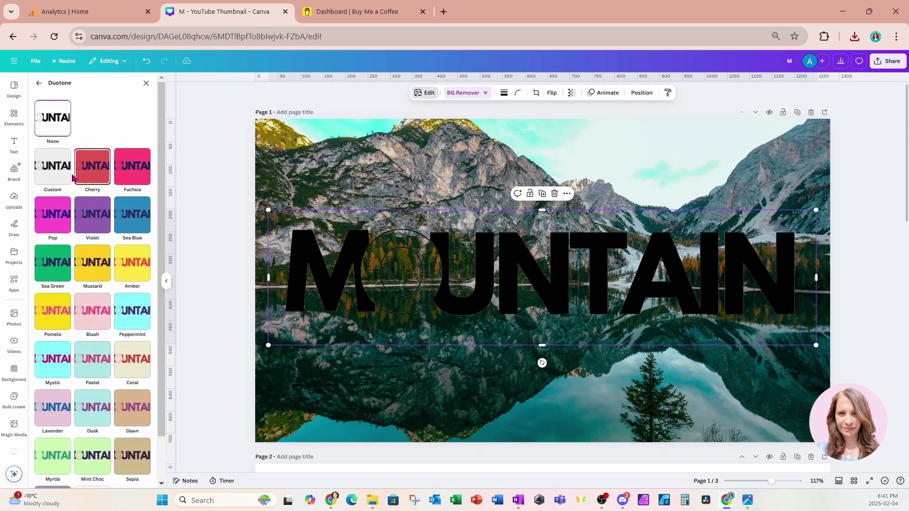
click(57, 176)
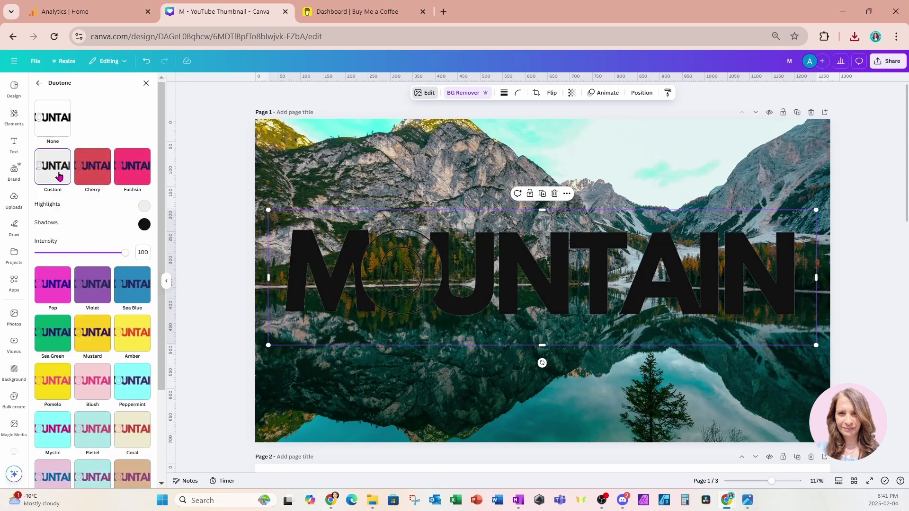
click(144, 225)
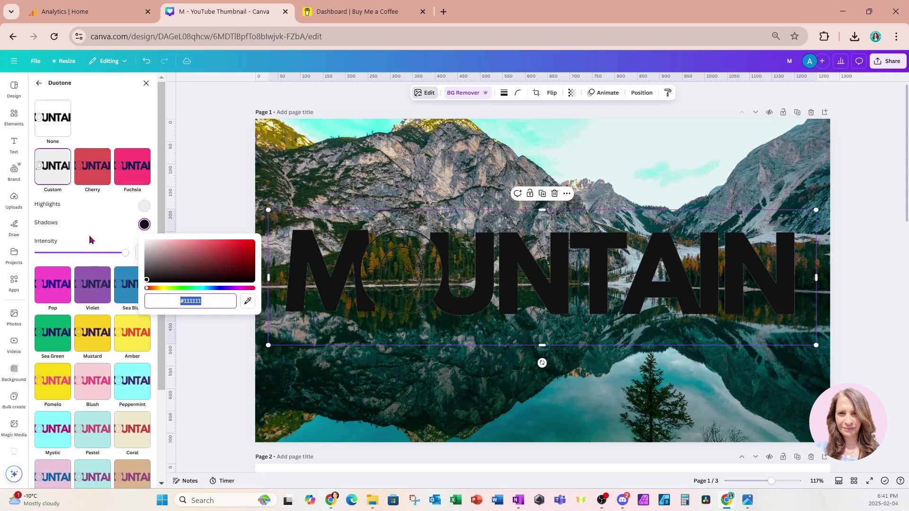
drag(147, 282, 134, 240)
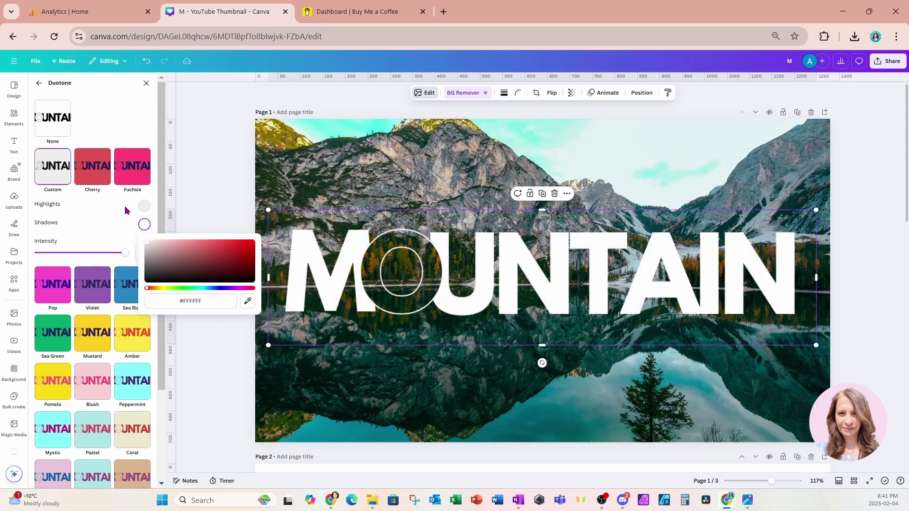
Set the custom Duotone highlights colour of the MOUNTAIN image to white (#FFFFFF).
click(144, 206)
drag(148, 226, 145, 220)
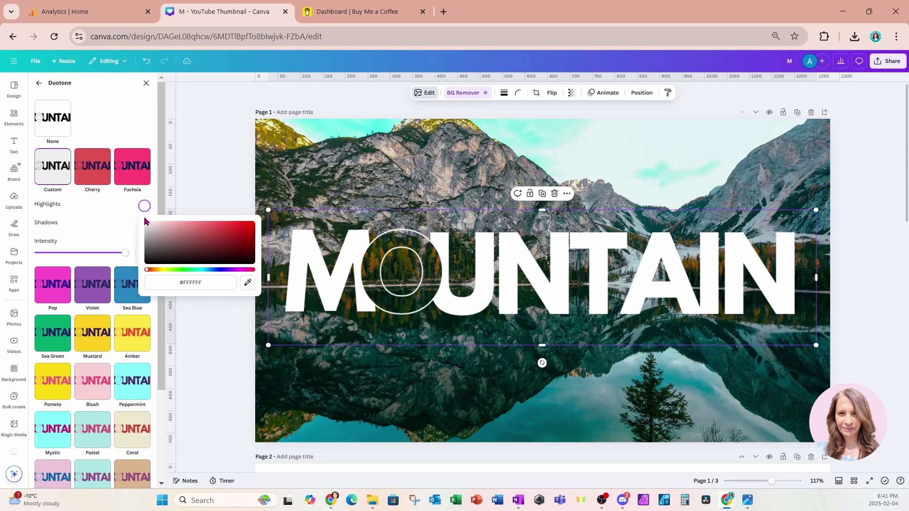
click(481, 281)
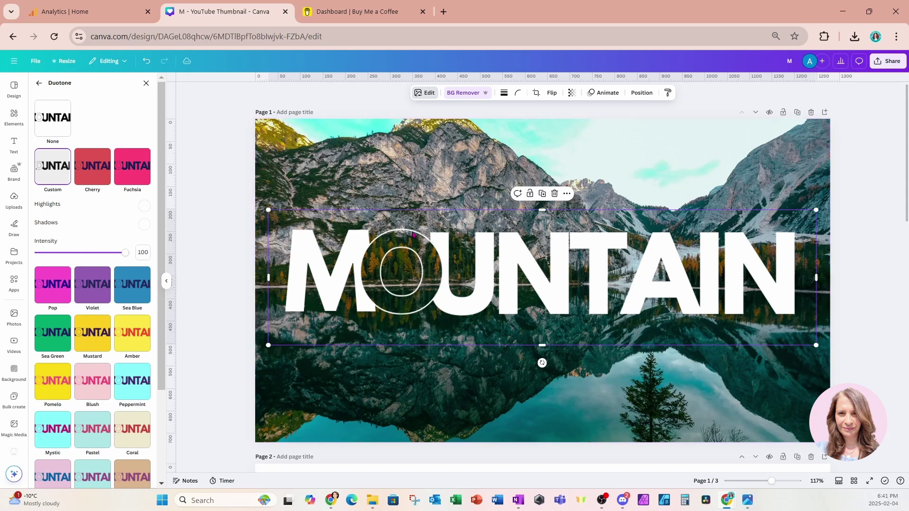
Duplicate the white MOUNTAIN image and flip the copy vertically.
click(541, 195)
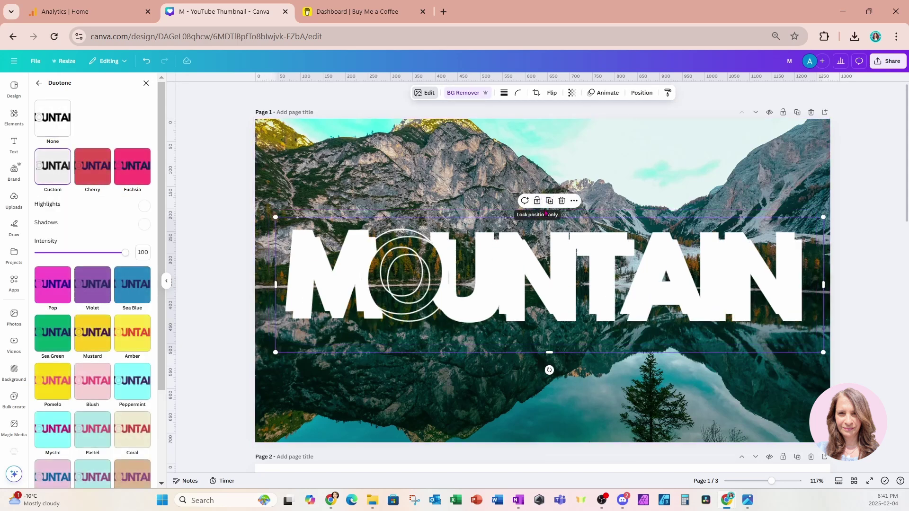
drag(544, 267, 532, 293)
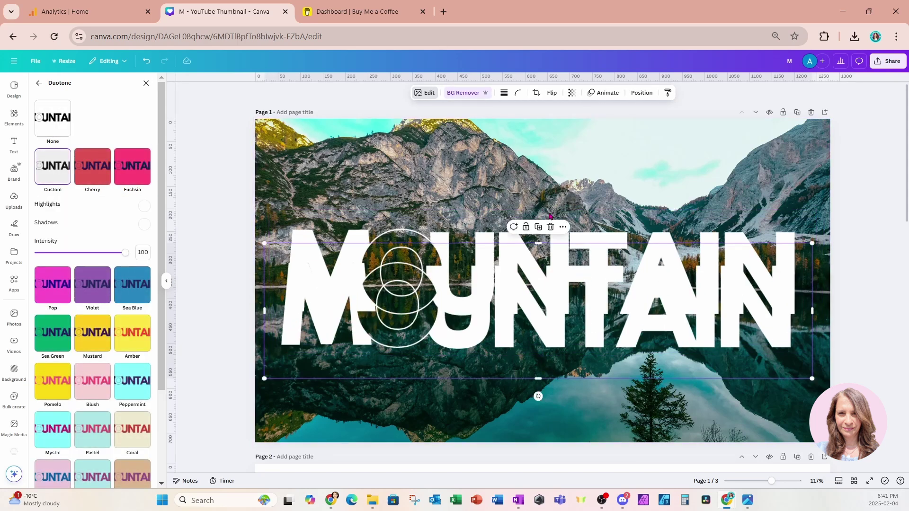
click(556, 97)
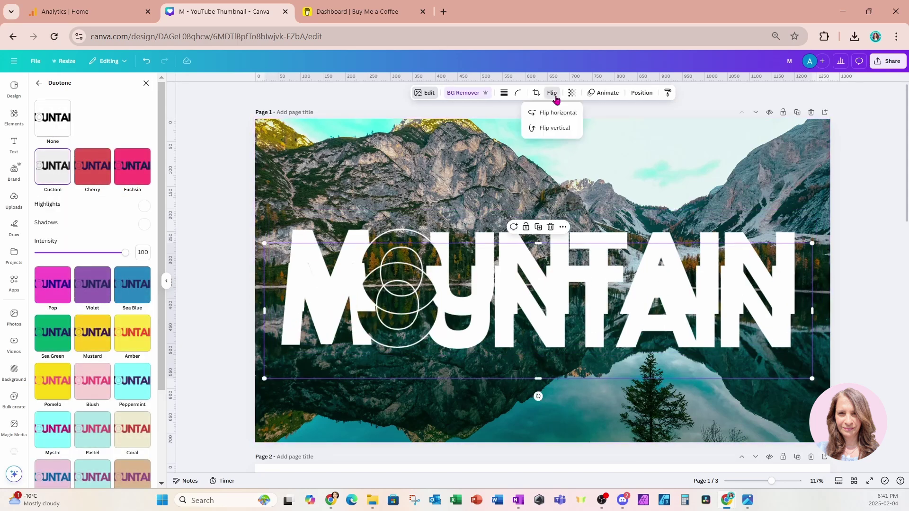
click(564, 128)
Align the flipped copy directly beneath the original MOUNTAIN and move both up together so they meet near the lake's shoreline.
drag(578, 298, 580, 340)
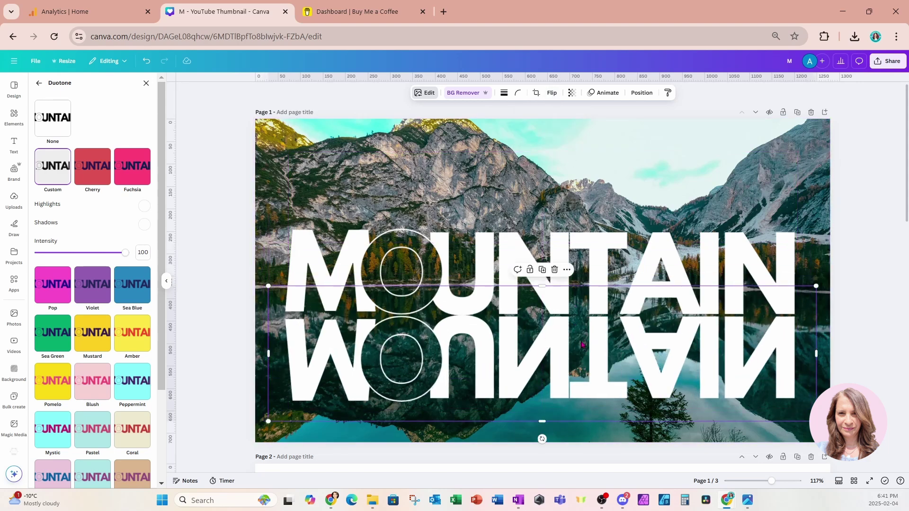
drag(196, 236, 669, 373)
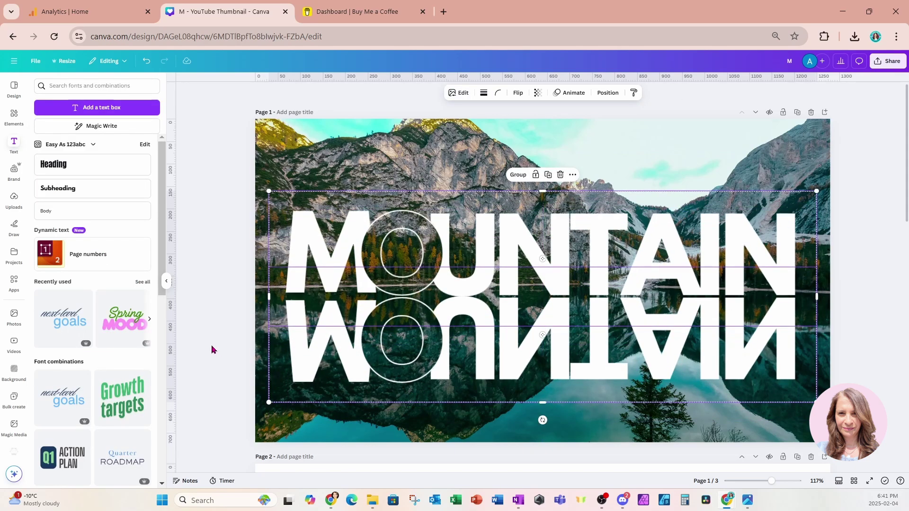
Set the transparency of the flipped MOUNTAIN copy to 27 to make it look like a reflection in the lake.
click(319, 355)
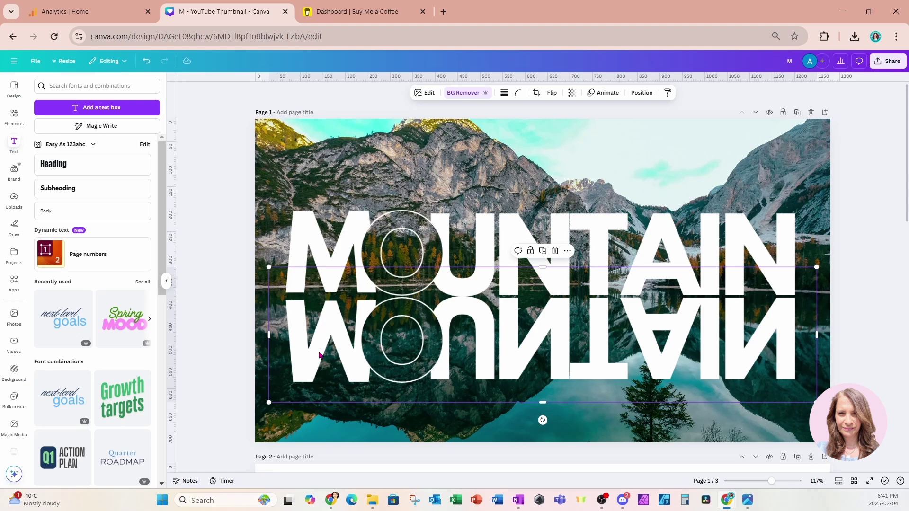
click(572, 93)
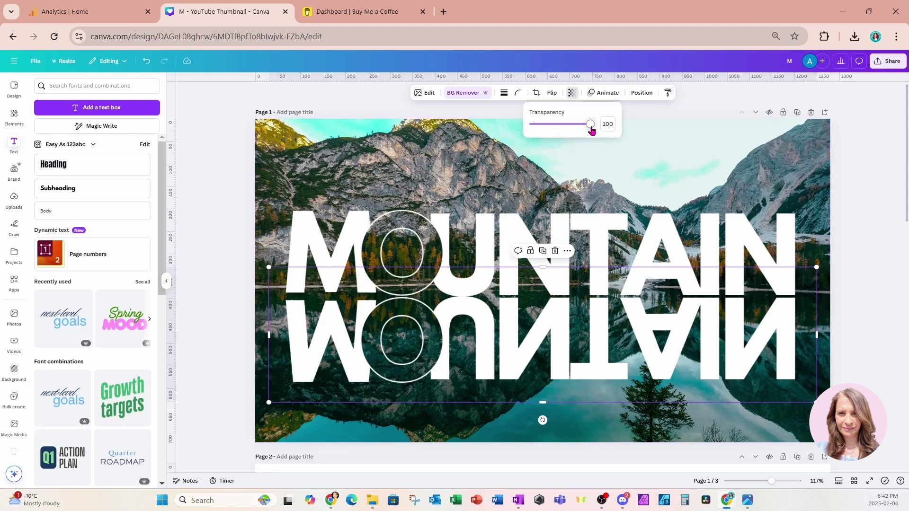
drag(592, 131, 549, 131)
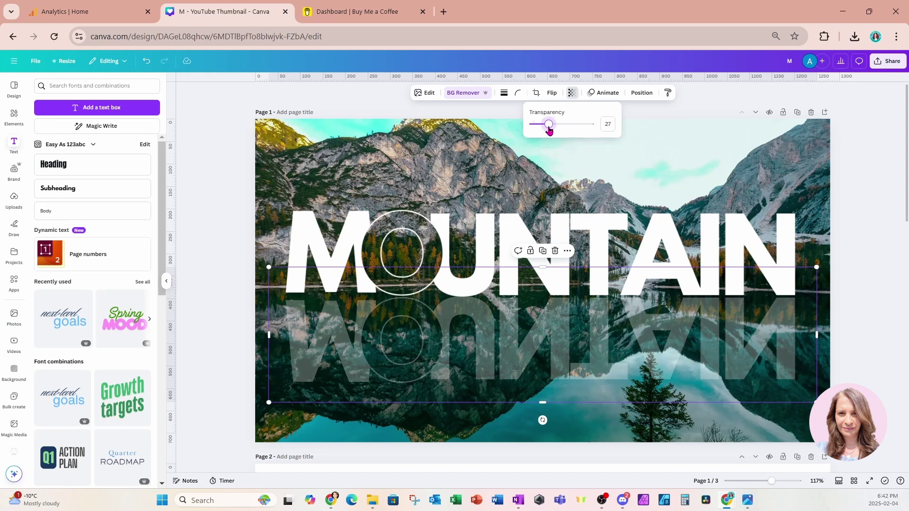
click(645, 147)
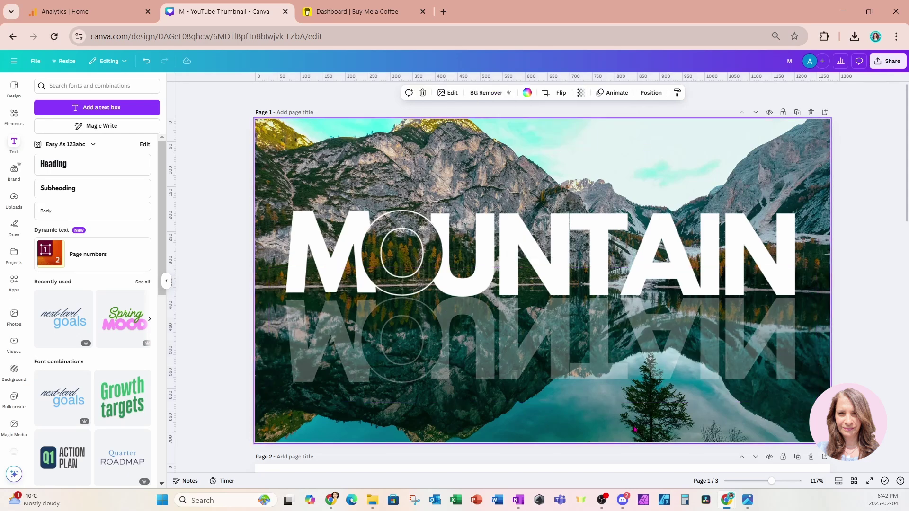